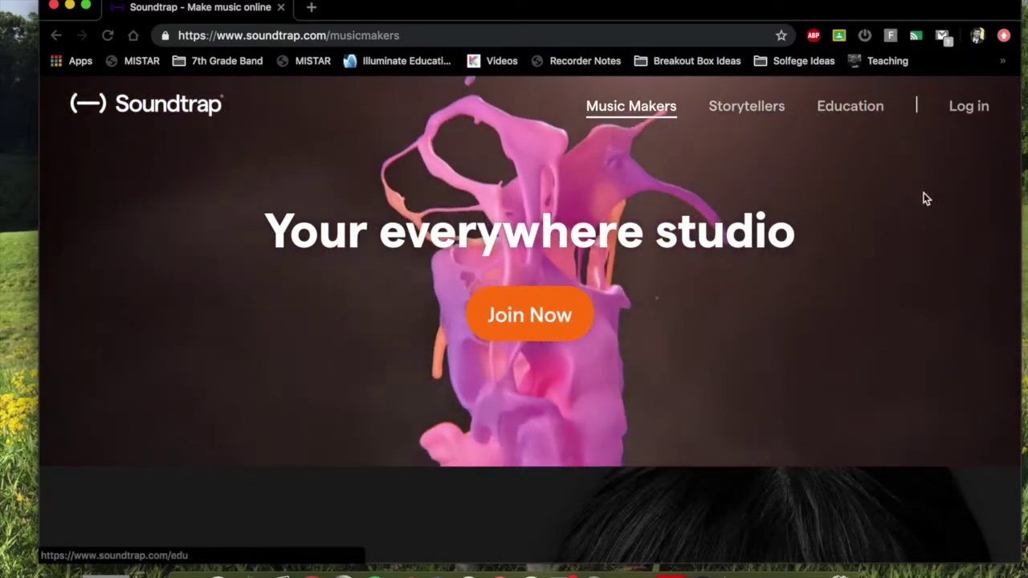
# Start a personal-use Soundtrap sign-up using a Google account.
pyautogui.click(532, 318)
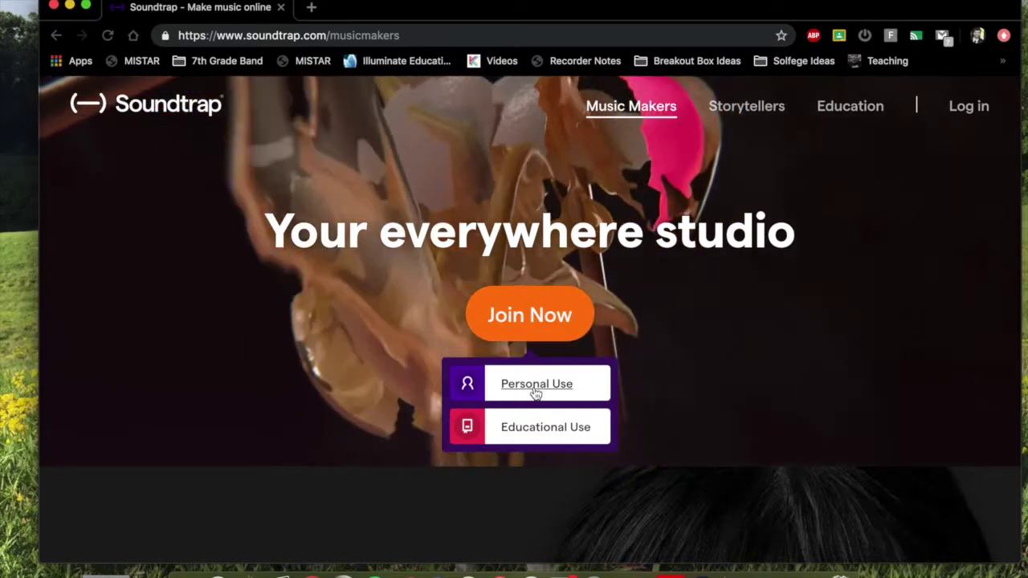
pyautogui.click(535, 391)
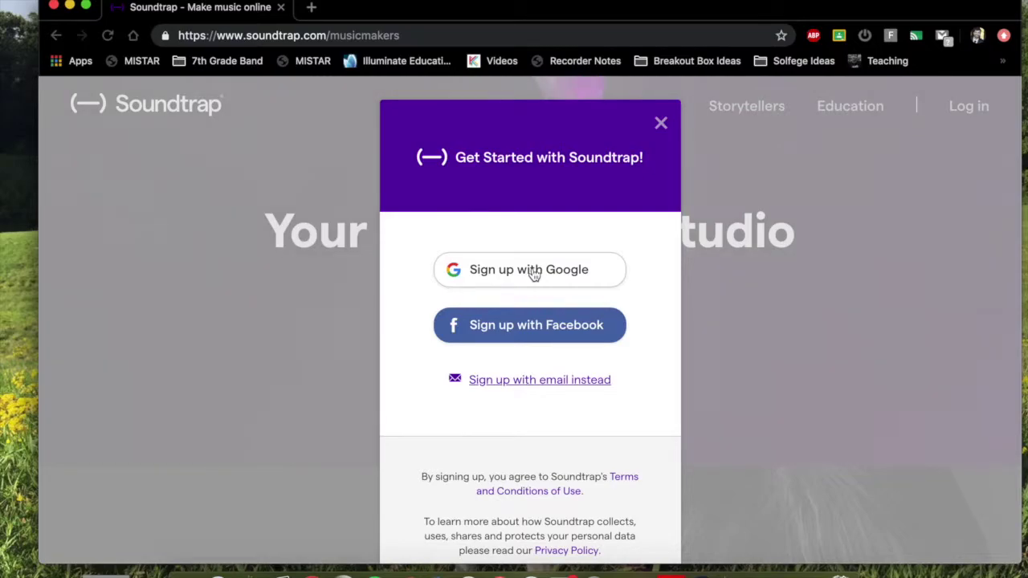
pyautogui.click(533, 274)
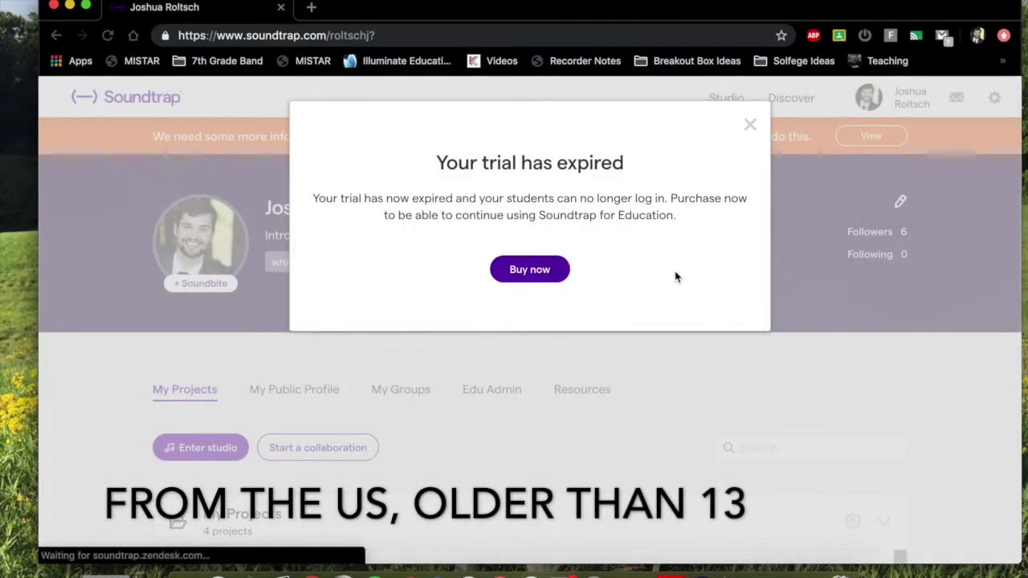
# Close the 'Your trial has expired' notice and look over the four projects under My Projects.
pyautogui.click(749, 127)
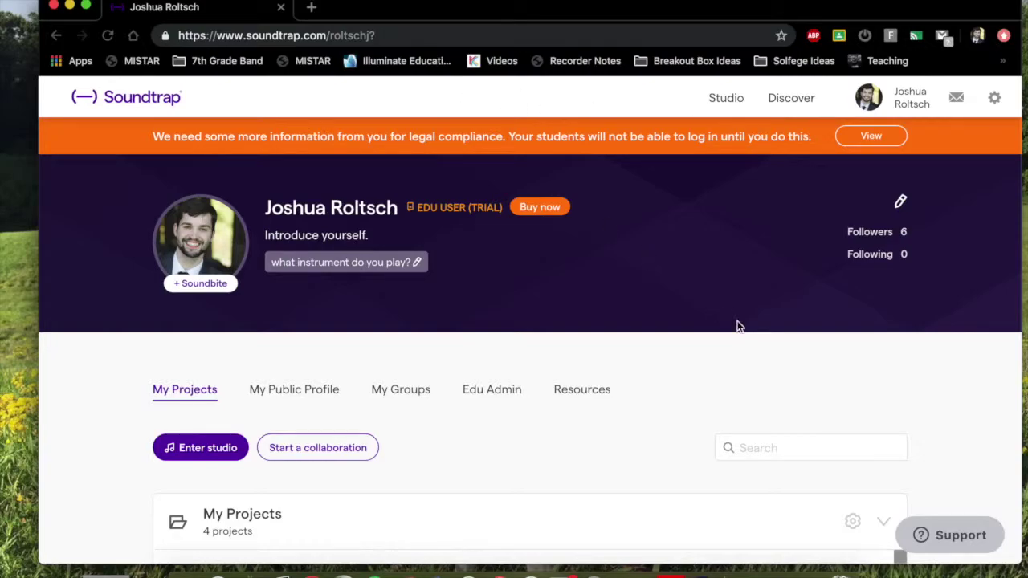
pyautogui.scroll(-2, 257, 319)
pyautogui.scroll(1, 534, 250)
pyautogui.scroll(-4, 534, 250)
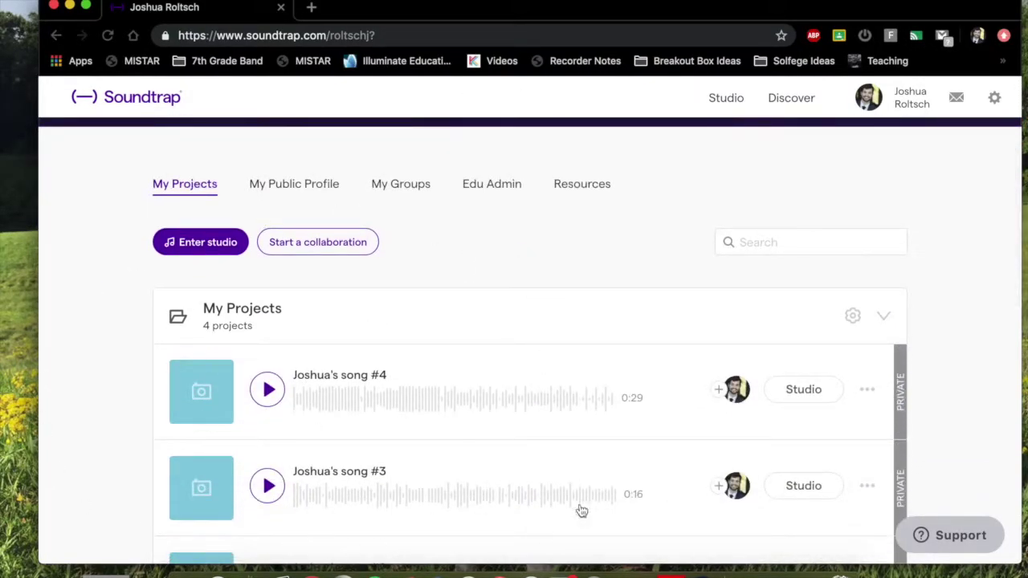
pyautogui.scroll(-3, 773, 430)
pyautogui.scroll(5, 770, 428)
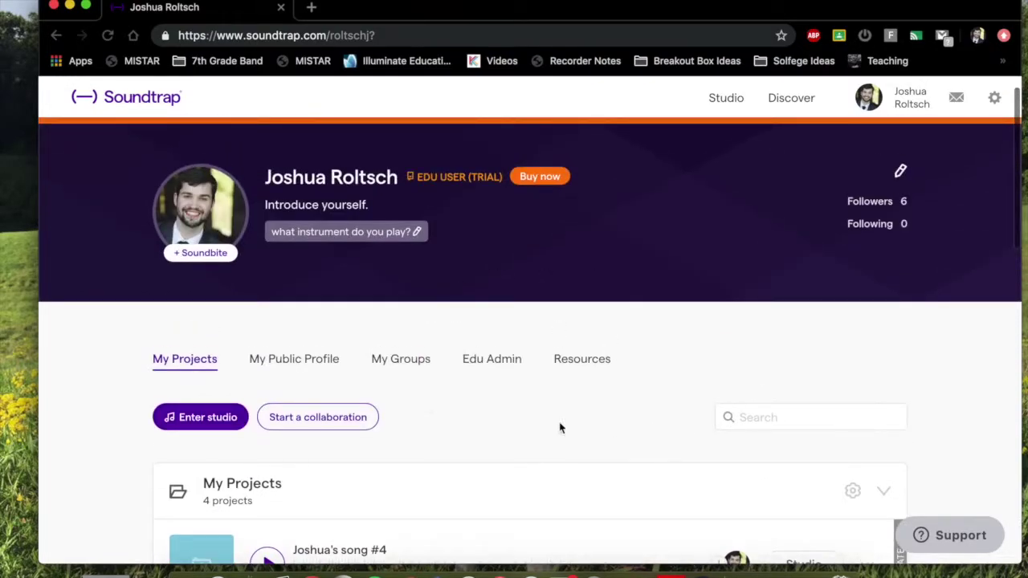
# Enter the studio for a new project and postpone the Patterns Beatmaker offer with Later.
pyautogui.click(205, 417)
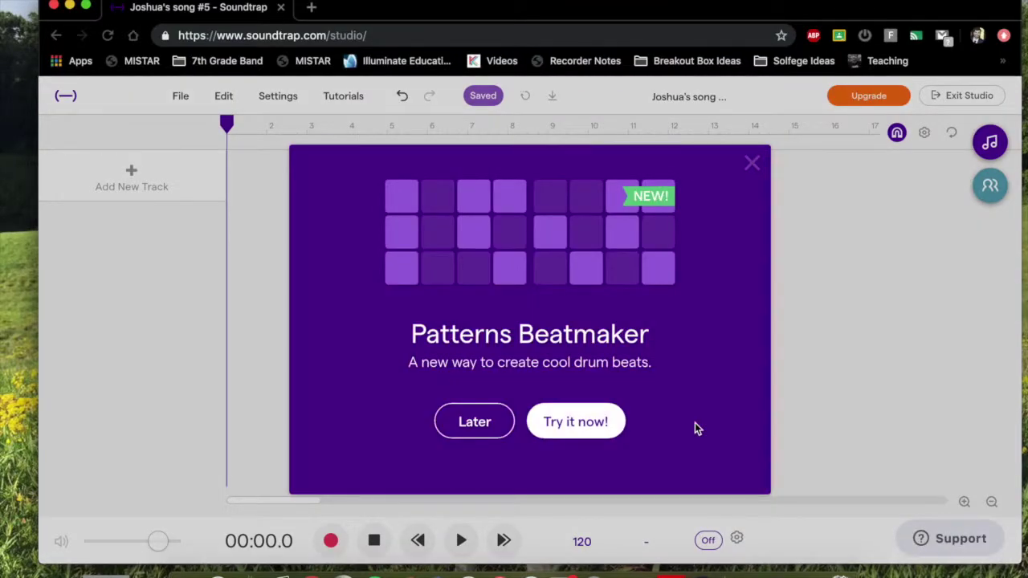
pyautogui.click(473, 427)
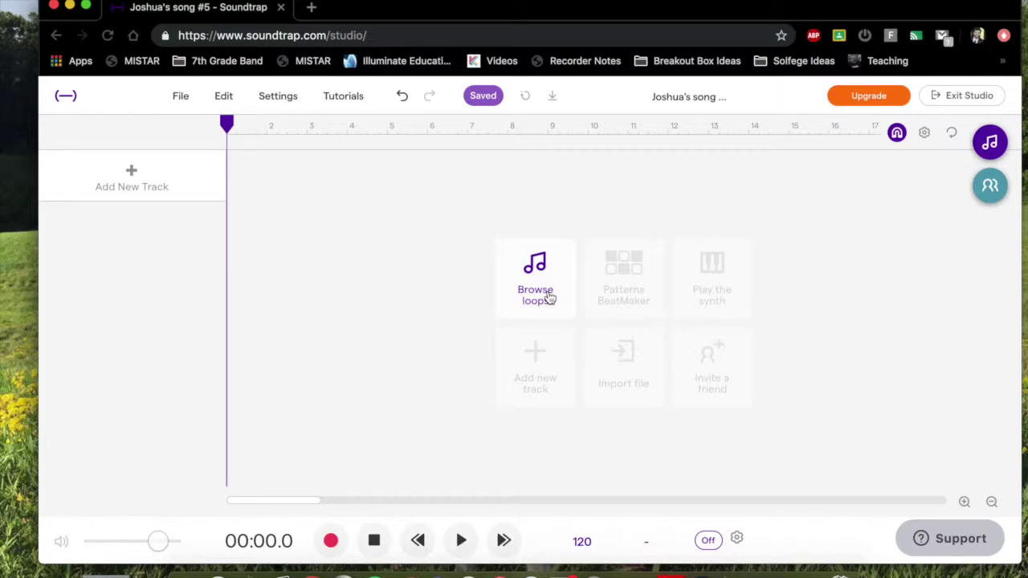
# Open the loop library, try a 'drums' search, then filter it to Beats.
pyautogui.click(549, 298)
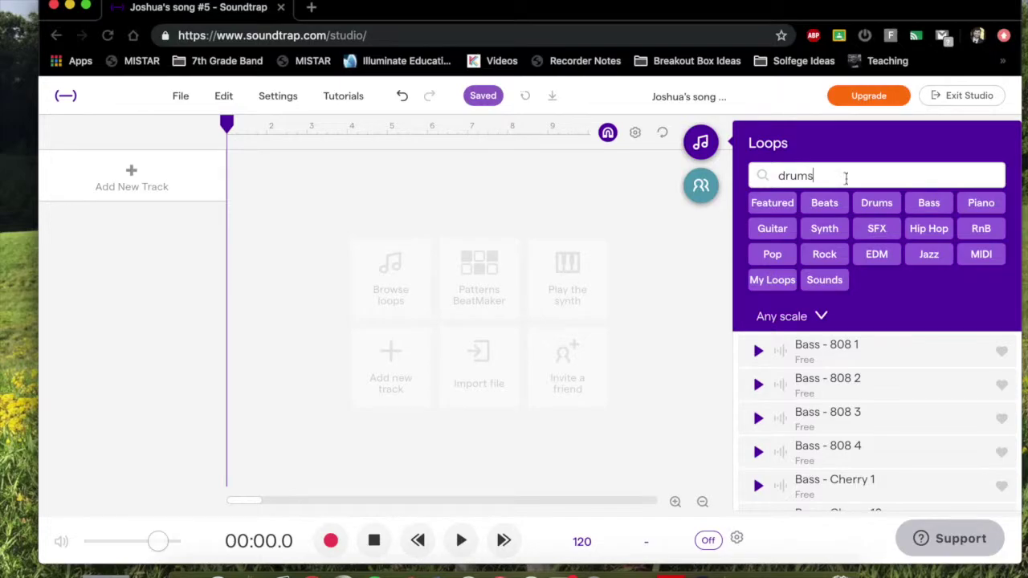
pyautogui.press('Return')
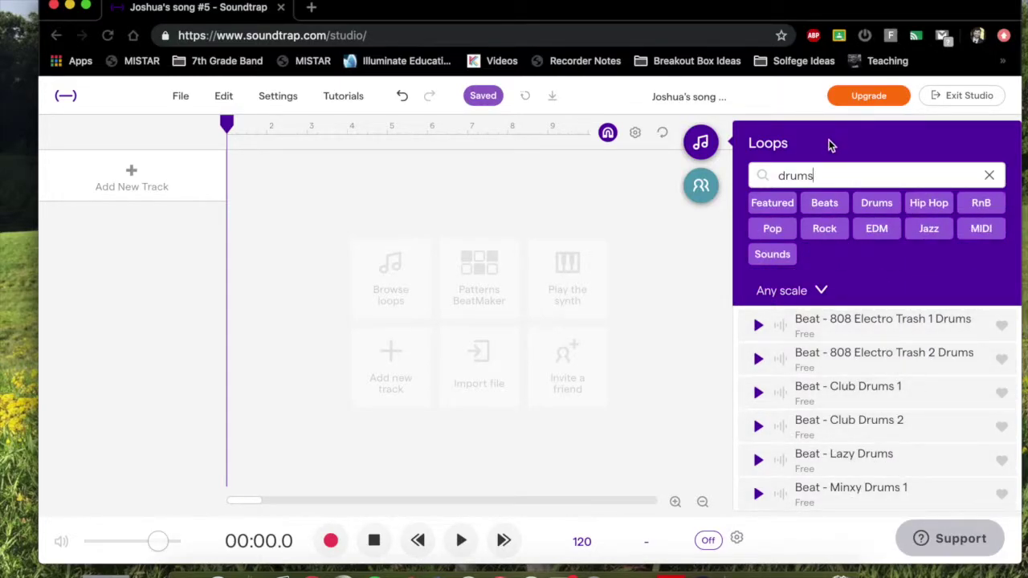
pyautogui.press('Return')
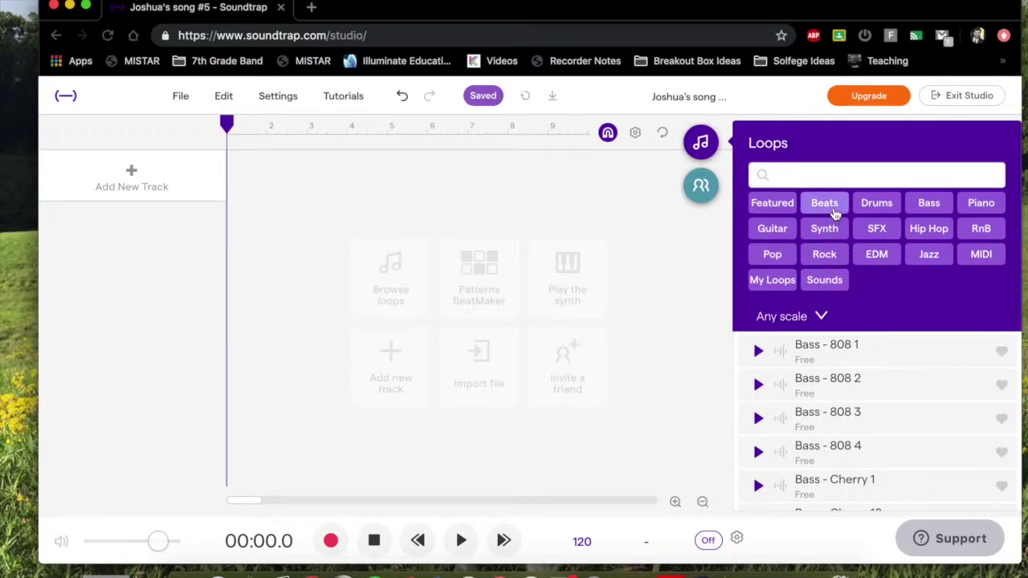
pyautogui.click(823, 203)
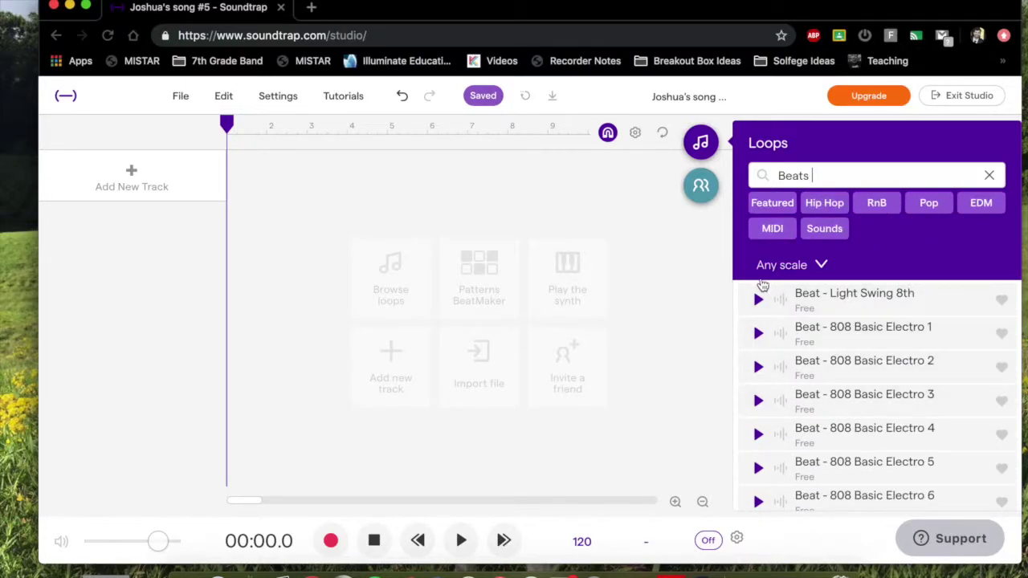
# Preview the Beat - Light Swing 8th and Beat - 808 Basic Electro 3 loops.
pyautogui.click(757, 301)
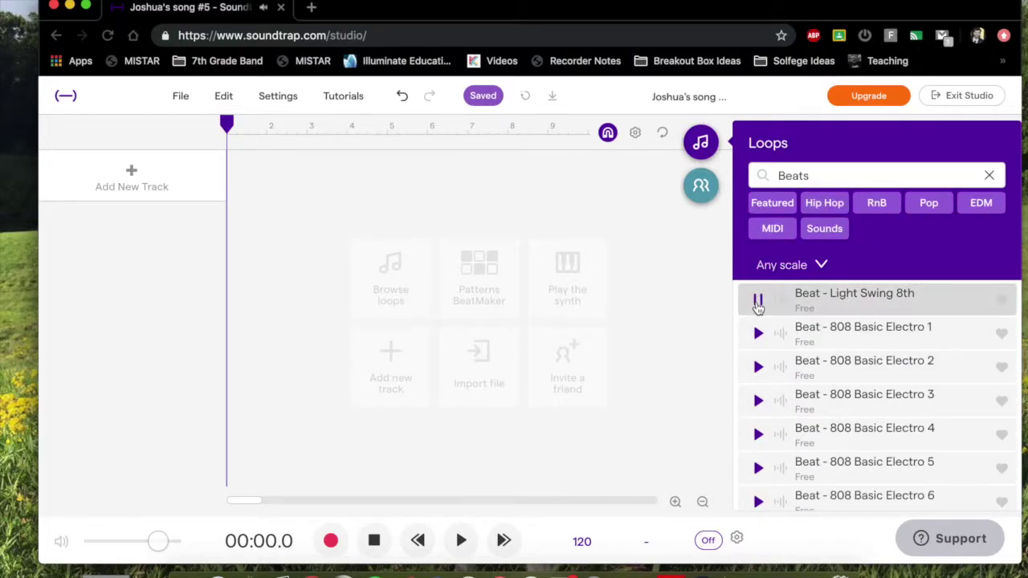
pyautogui.press('XF86AudioRaiseVolume')
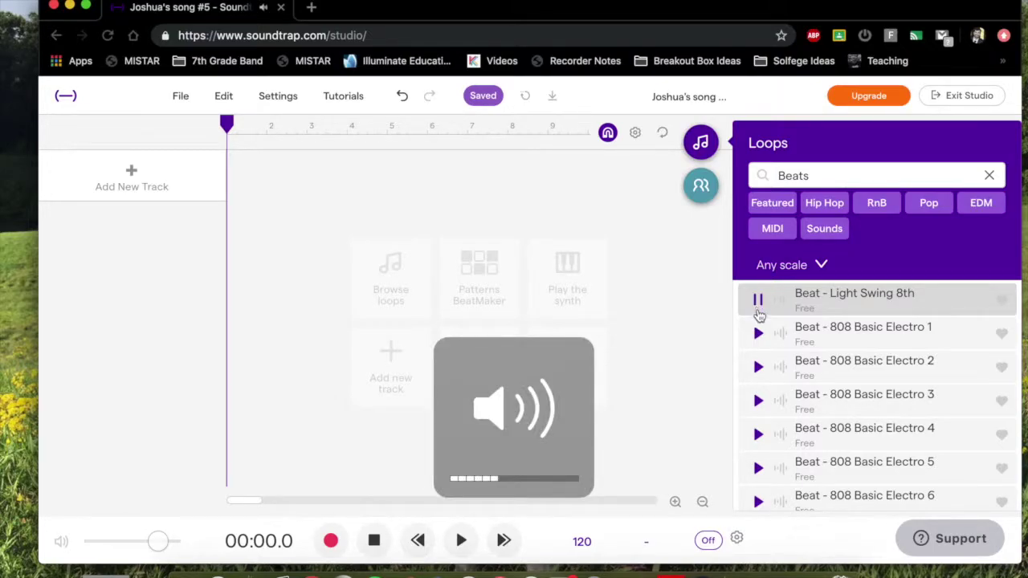
pyautogui.click(758, 308)
pyautogui.click(757, 401)
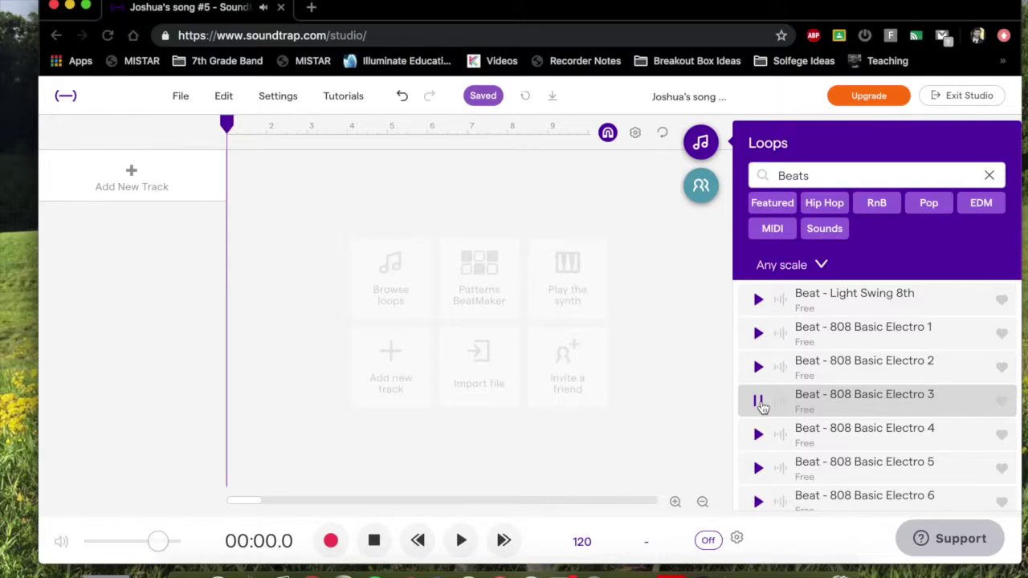
pyautogui.click(758, 402)
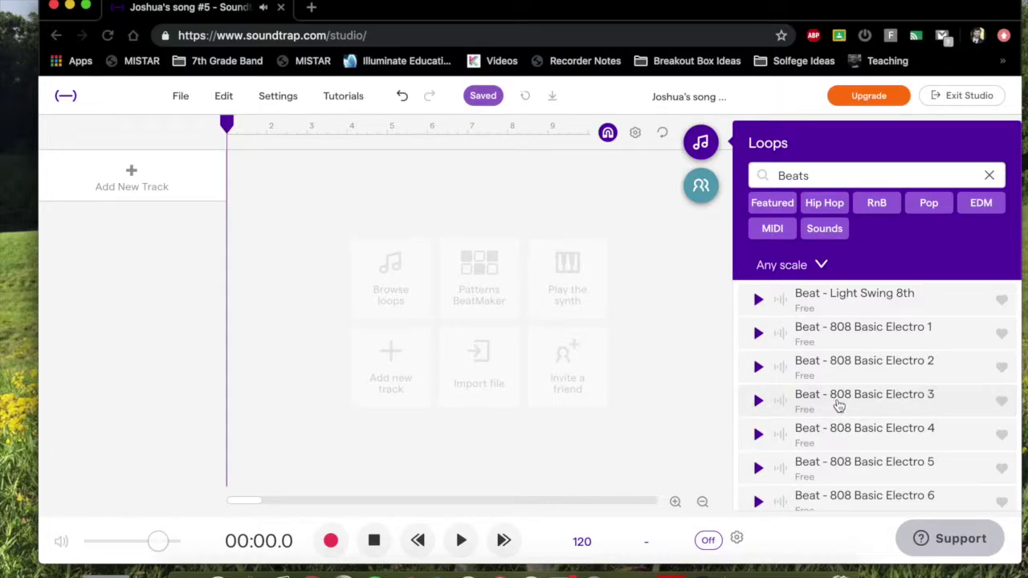
# Add Beat - 808 Basic Electro 3 as a new track and play it from the start.
pyautogui.moveTo(853, 402); pyautogui.dragTo(249, 168)
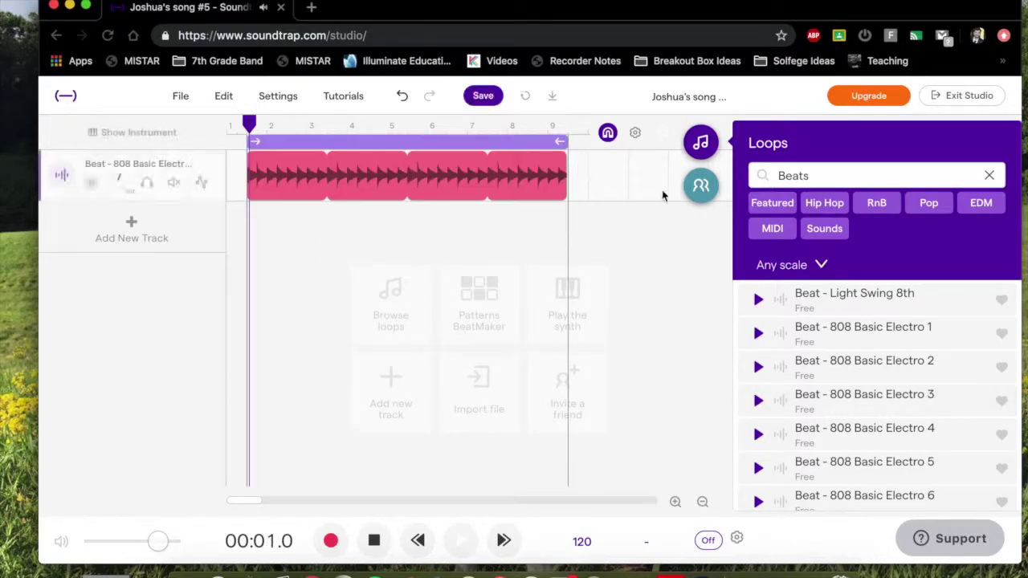
pyautogui.press('space')
pyautogui.click(460, 541)
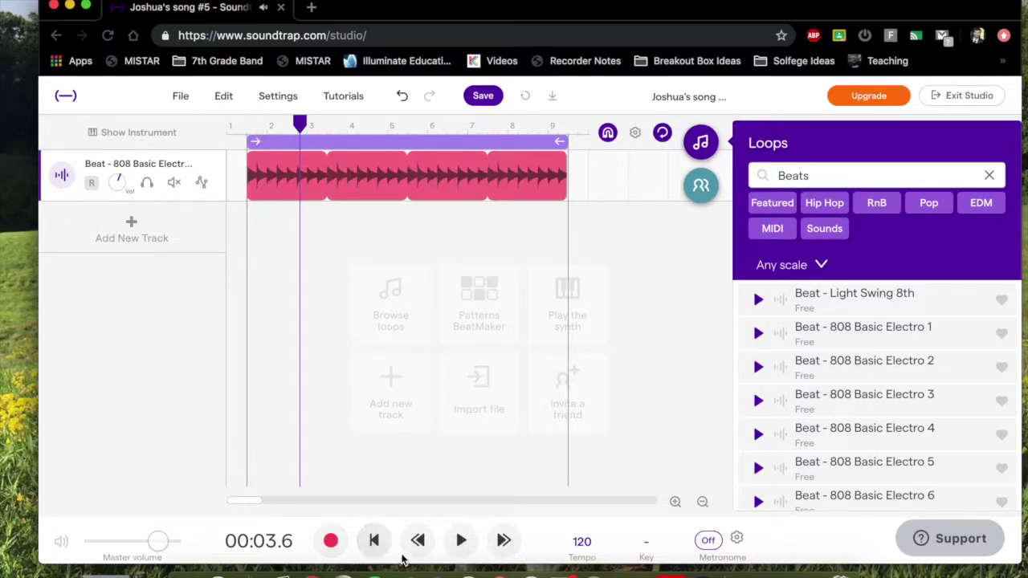
pyautogui.click(374, 542)
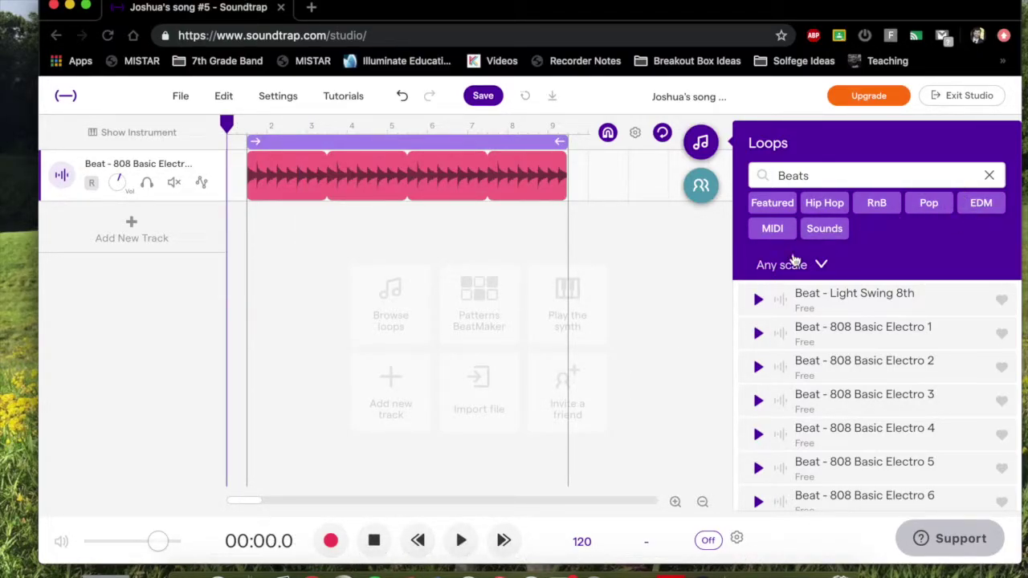
pyautogui.moveTo(450, 159)
pyautogui.click(460, 540)
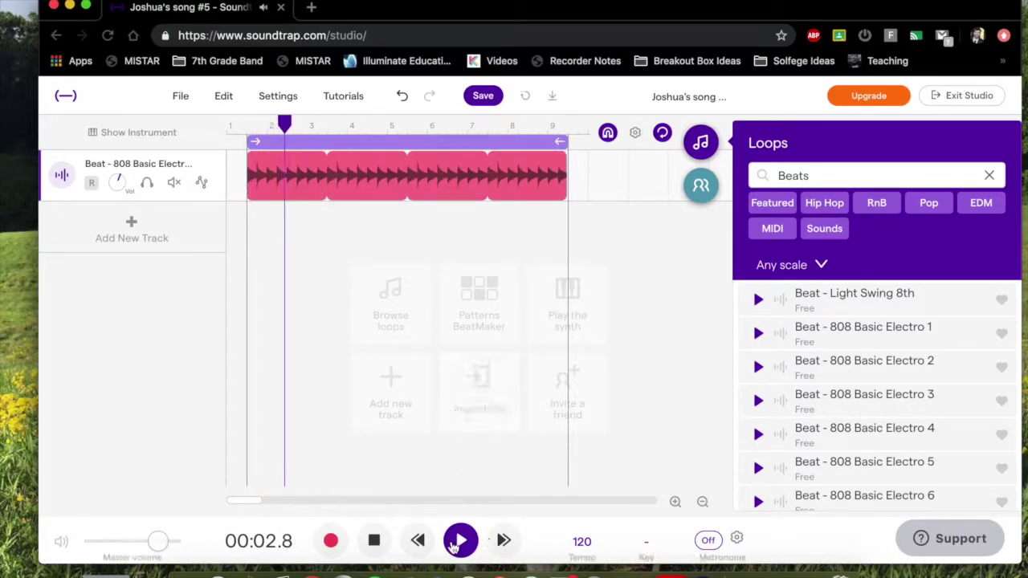
pyautogui.click(375, 541)
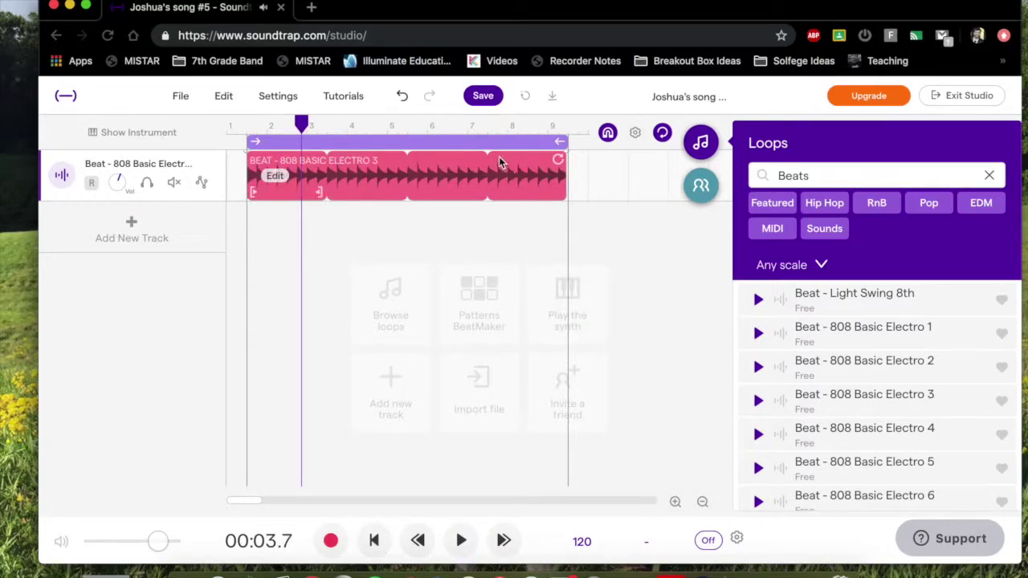
# Turn the cycle loop region off and shorten the beat clip to one repetition.
pyautogui.click(349, 146)
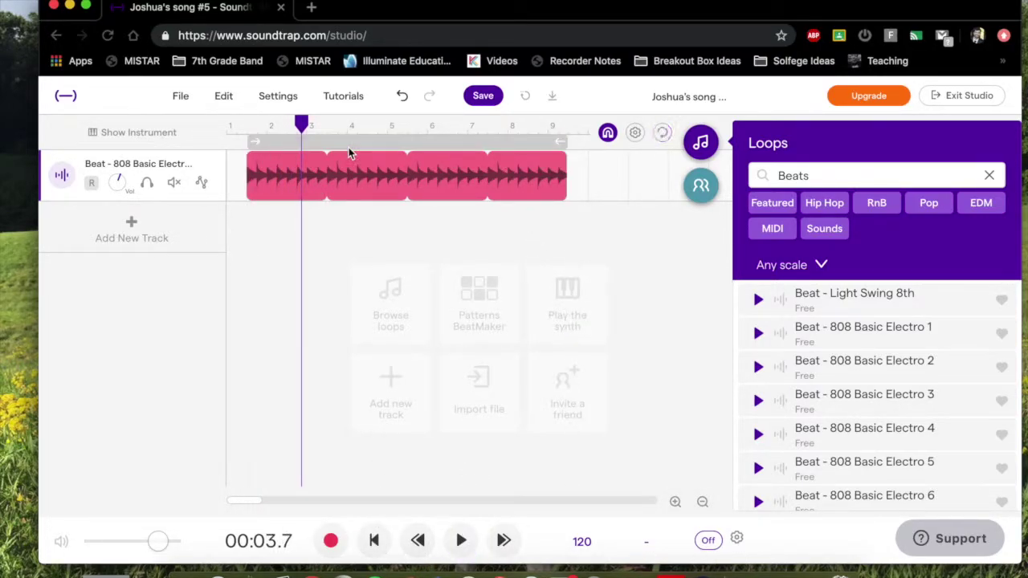
pyautogui.click(349, 148)
pyautogui.click(350, 148)
pyautogui.click(350, 147)
pyautogui.click(350, 150)
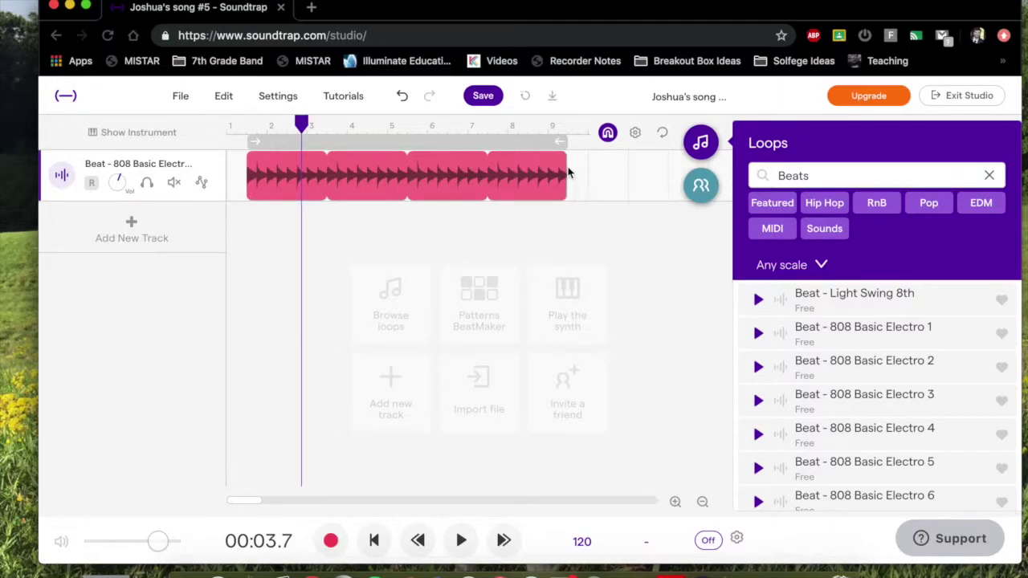
pyautogui.moveTo(559, 165)
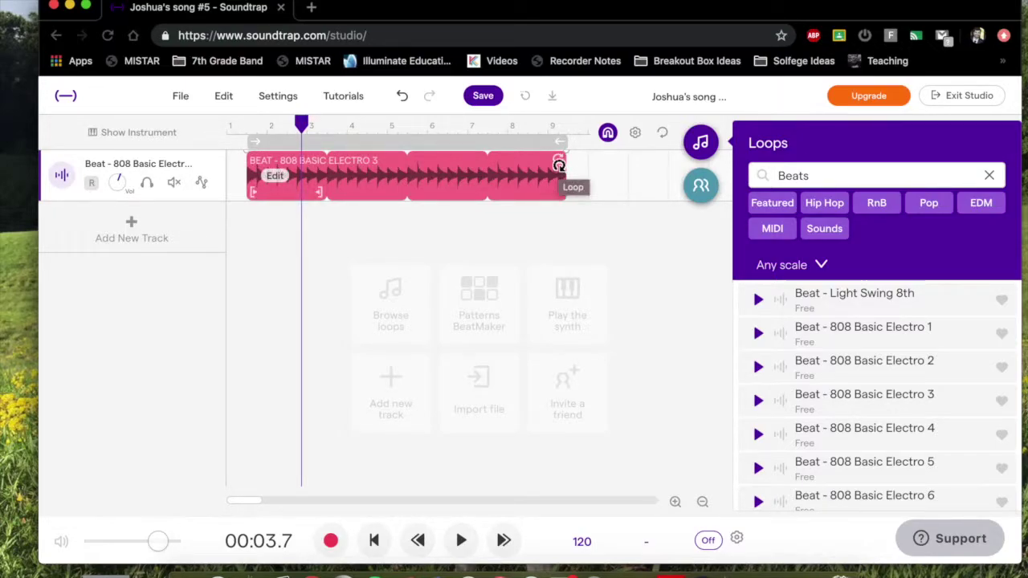
pyautogui.moveTo(558, 166); pyautogui.dragTo(201, 179)
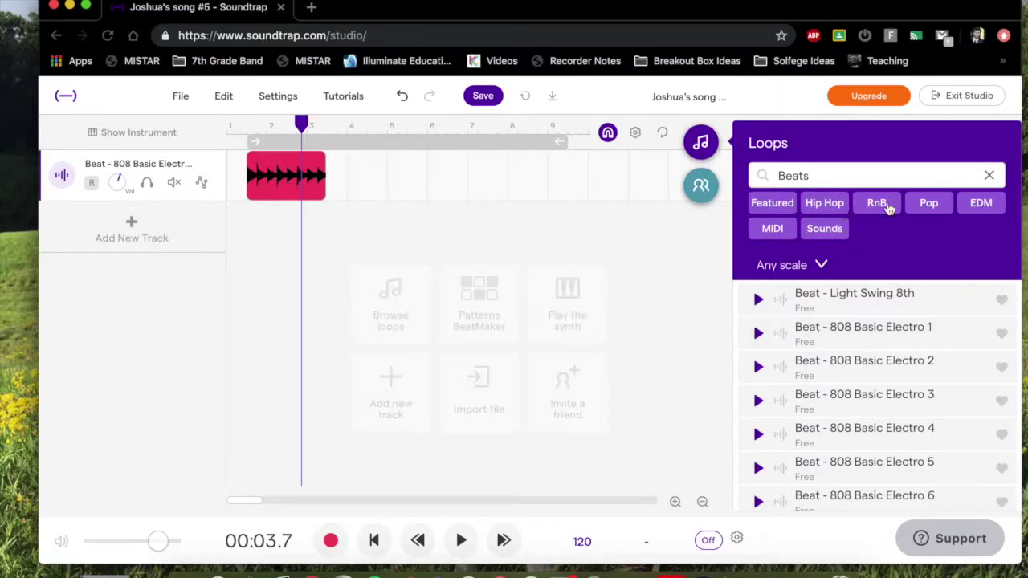
# Filter the loop library to SFX and preview SFX - Crash 2 and EDM Build-up FX 10.
pyautogui.click(988, 175)
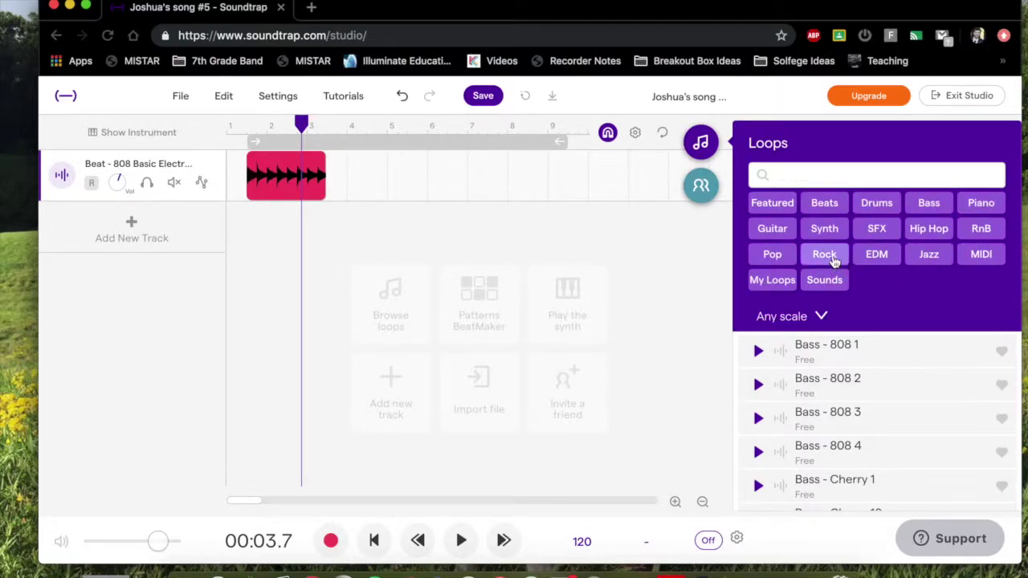
pyautogui.click(875, 229)
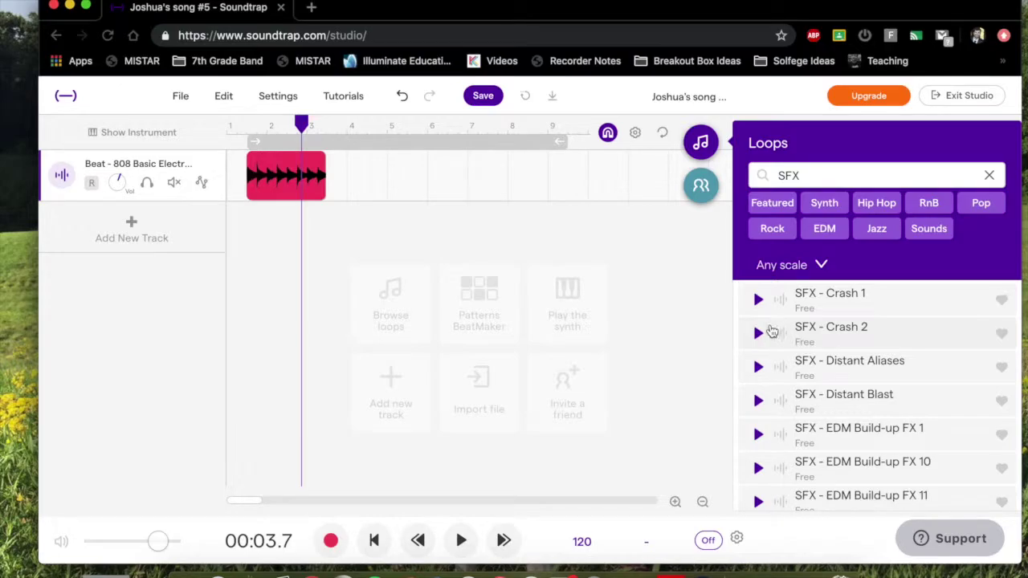
pyautogui.click(760, 335)
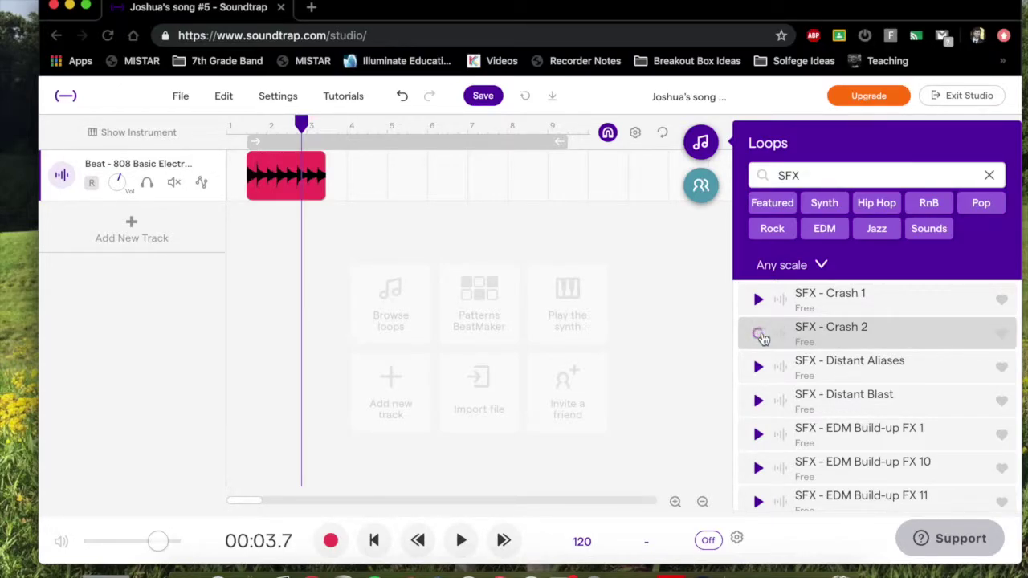
pyautogui.scroll(-3, 874, 406)
pyautogui.scroll(1, 875, 406)
pyautogui.scroll(2, 877, 407)
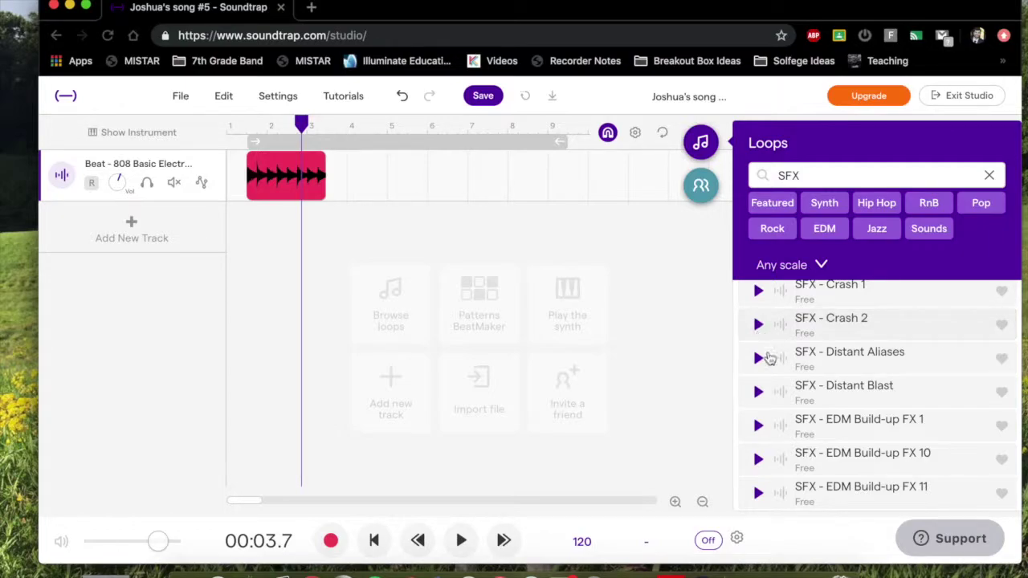
pyautogui.click(759, 458)
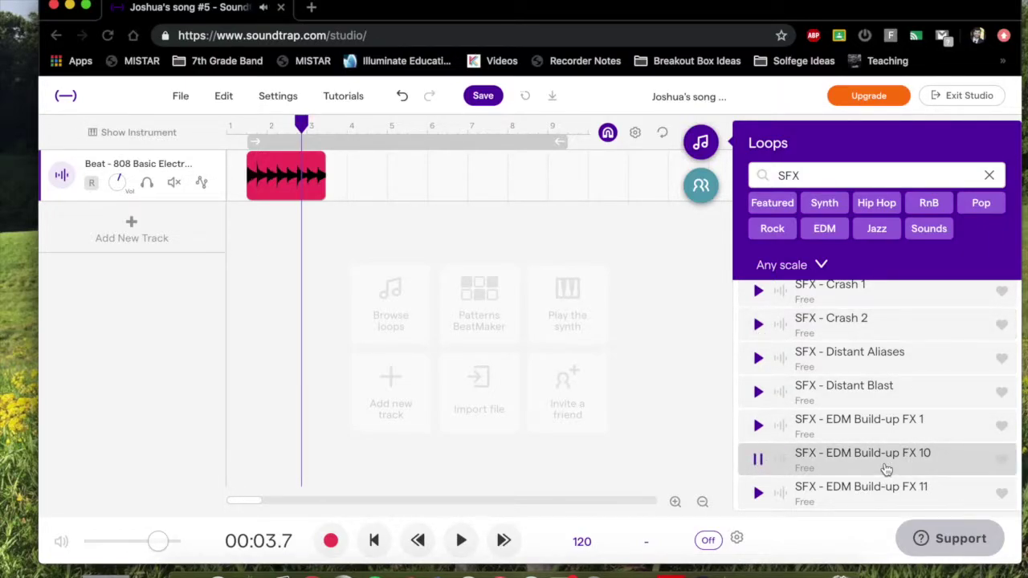
# Add EDM Build-up FX 10 as a track starting just before the beat ends, then play the song.
pyautogui.moveTo(885, 469); pyautogui.dragTo(319, 240)
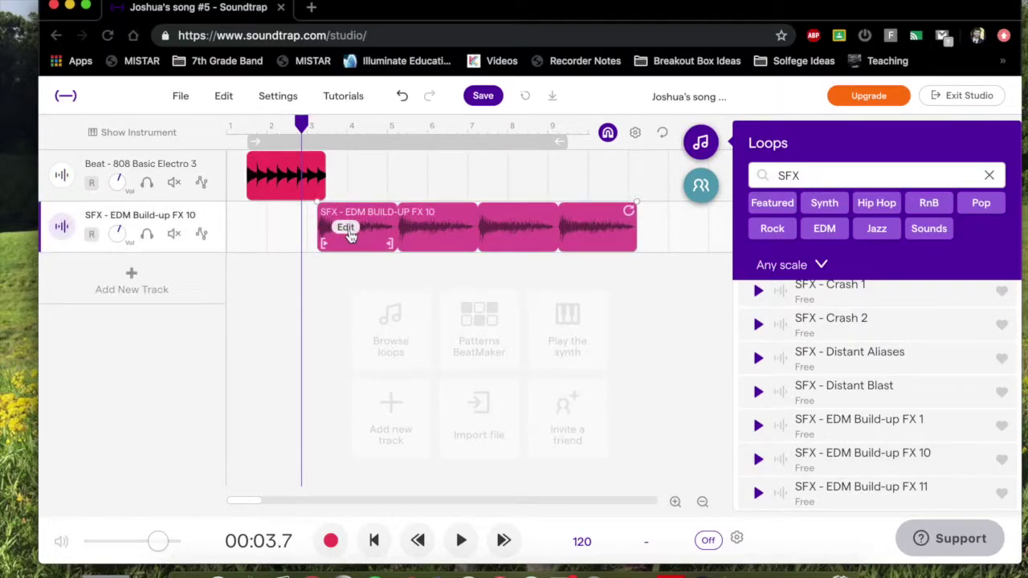
pyautogui.moveTo(411, 227)
pyautogui.mouseDown()
pyautogui.moveTo(424, 230)
pyautogui.moveTo(408, 233)
pyautogui.mouseUp()
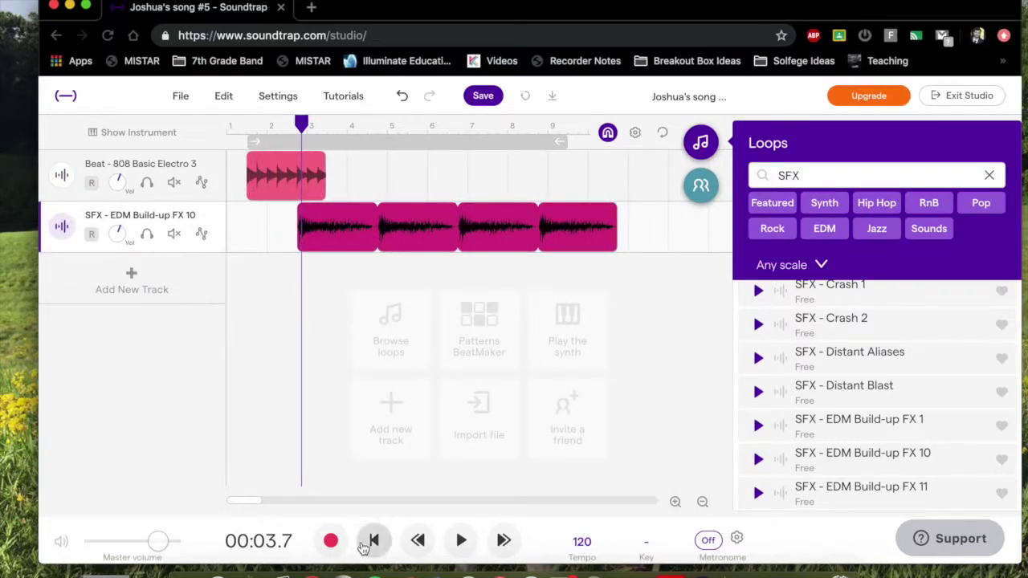
pyautogui.click(373, 540)
pyautogui.click(460, 540)
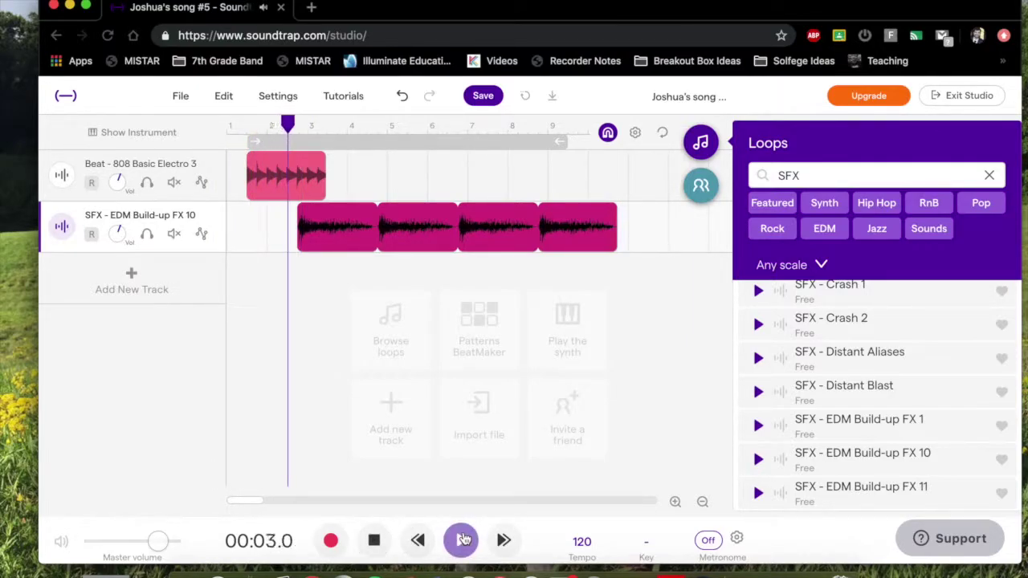
pyautogui.click(375, 542)
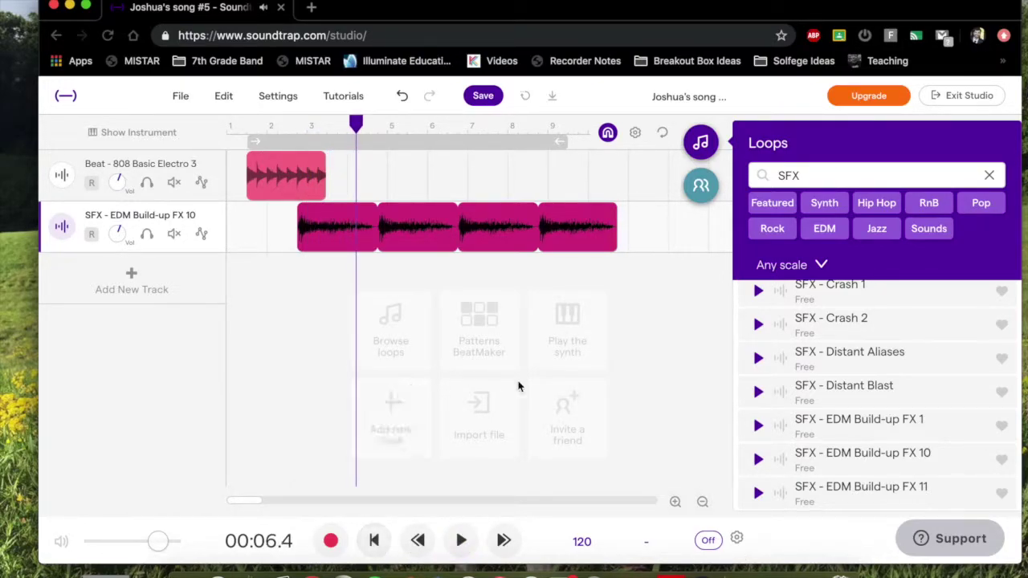
pyautogui.click(989, 174)
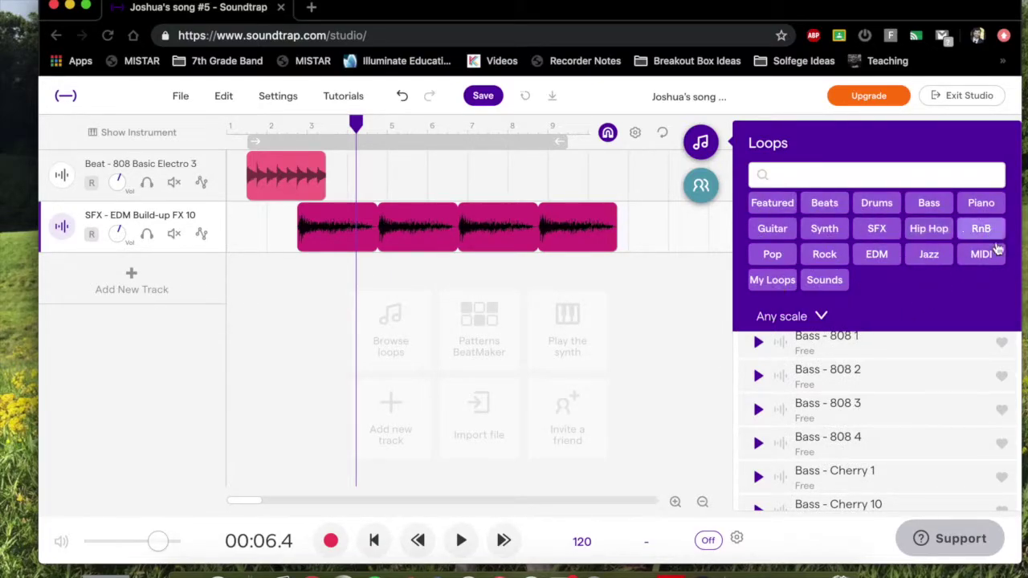
# Close the Loops panel and open the Add New Track dialog with its instrument choices.
pyautogui.scroll(-2, 902, 430)
pyautogui.scroll(-6, 901, 433)
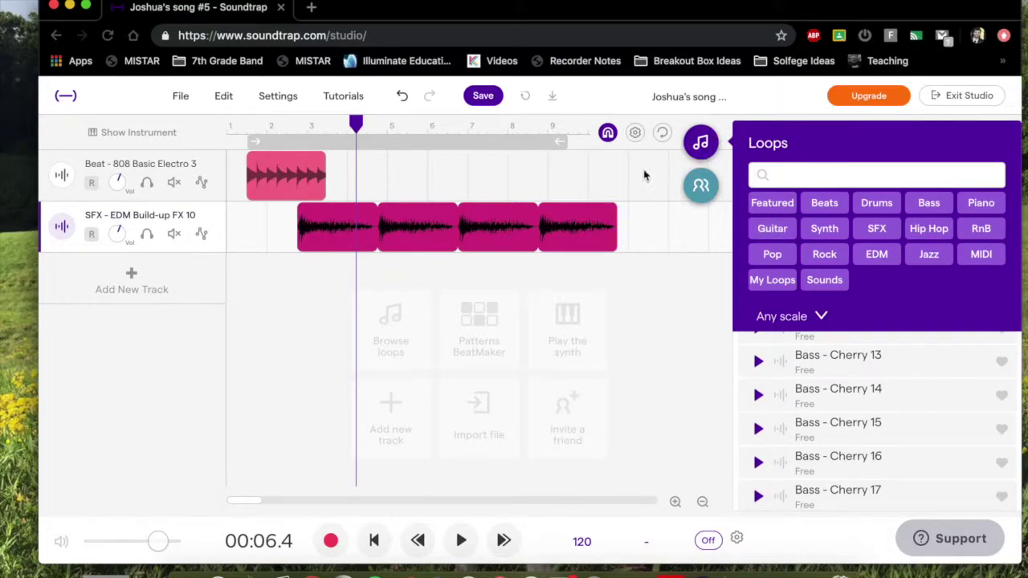
pyautogui.click(702, 143)
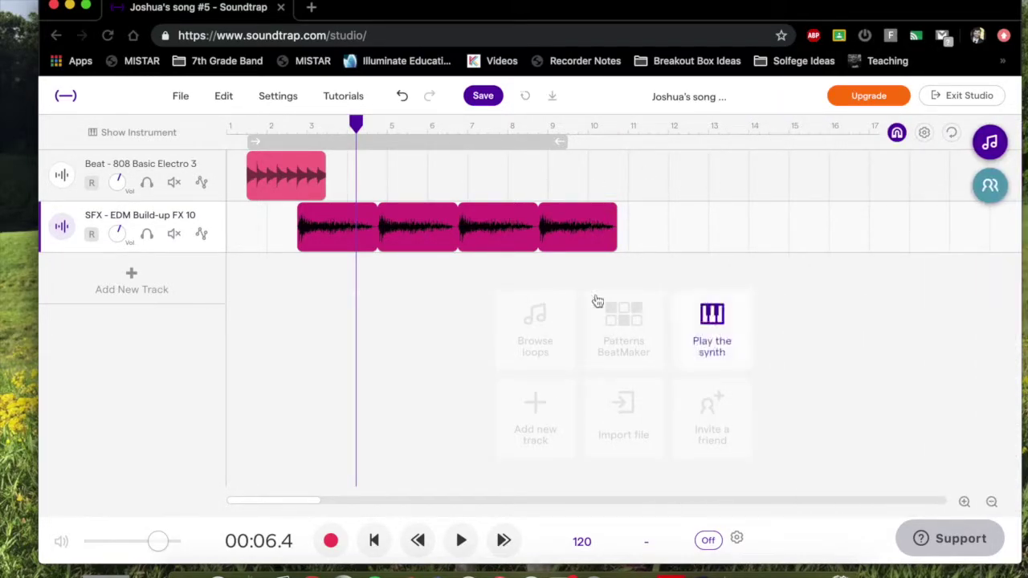
pyautogui.click(526, 419)
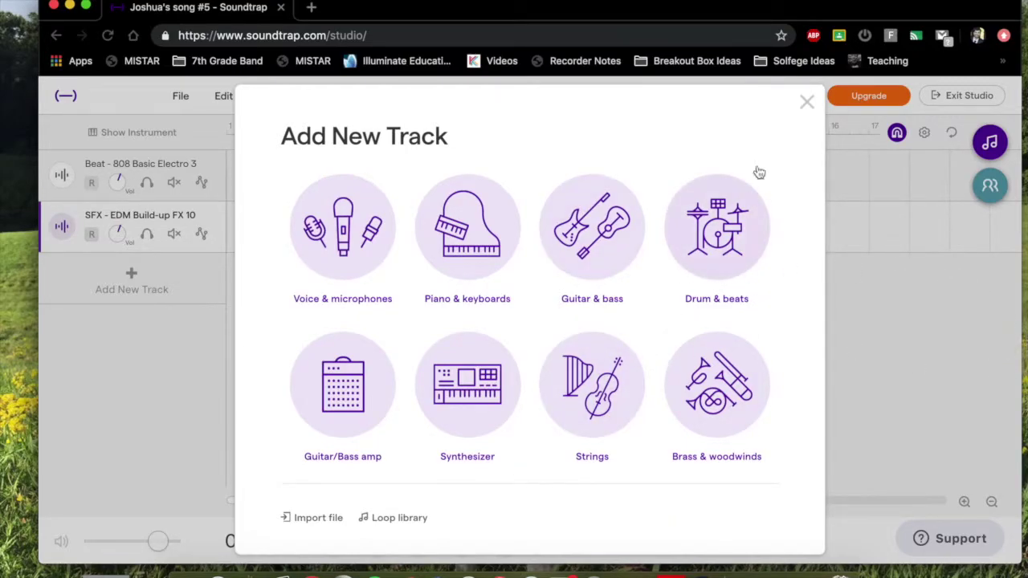
# Create a Dubstepper pattern track with kicks on steps 1 and 5, then toggle the Beat track's solo.
pyautogui.click(807, 102)
pyautogui.click(647, 346)
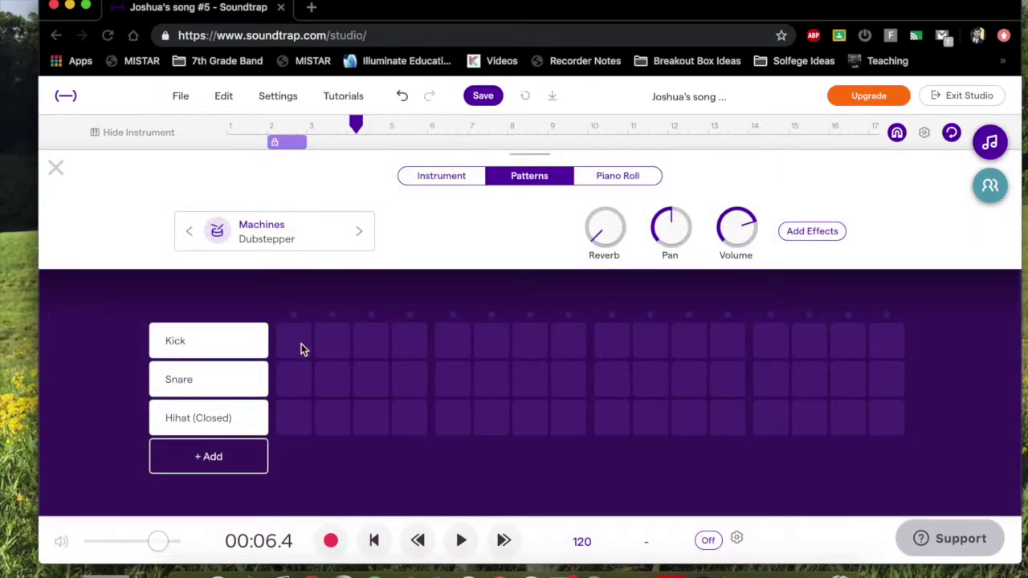
pyautogui.press('space')
pyautogui.click(294, 341)
pyautogui.click(455, 342)
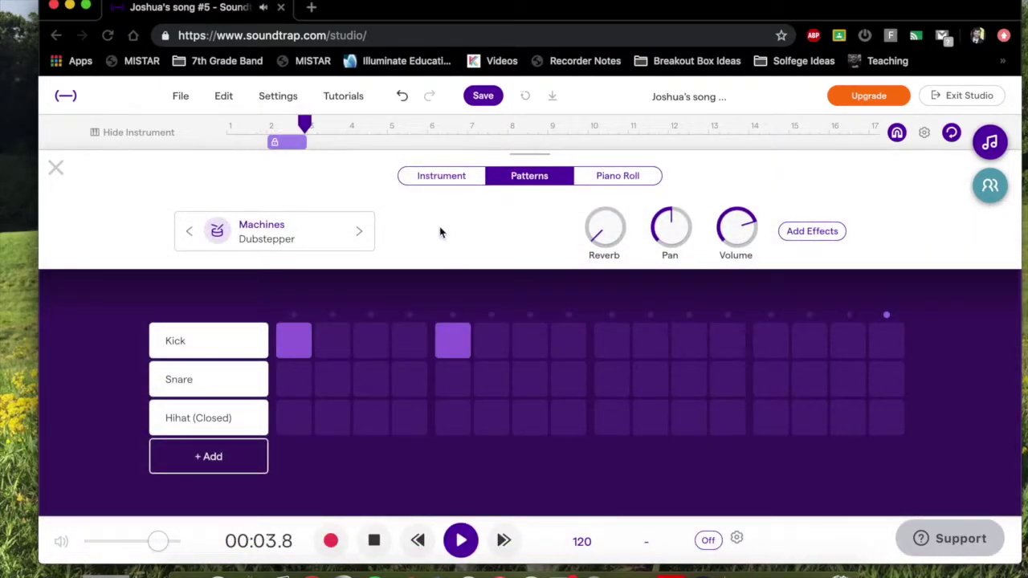
pyautogui.click(374, 541)
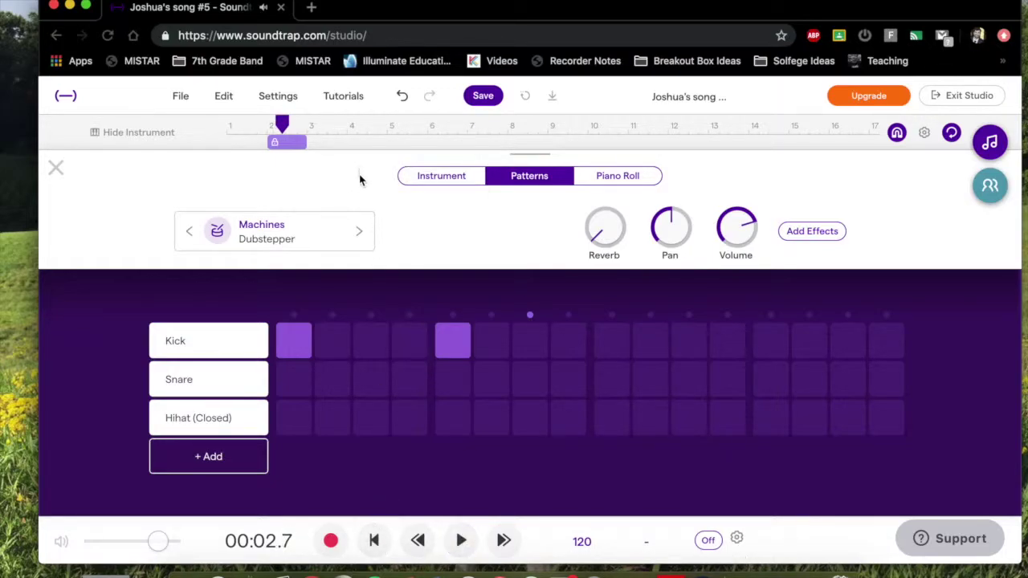
pyautogui.click(56, 168)
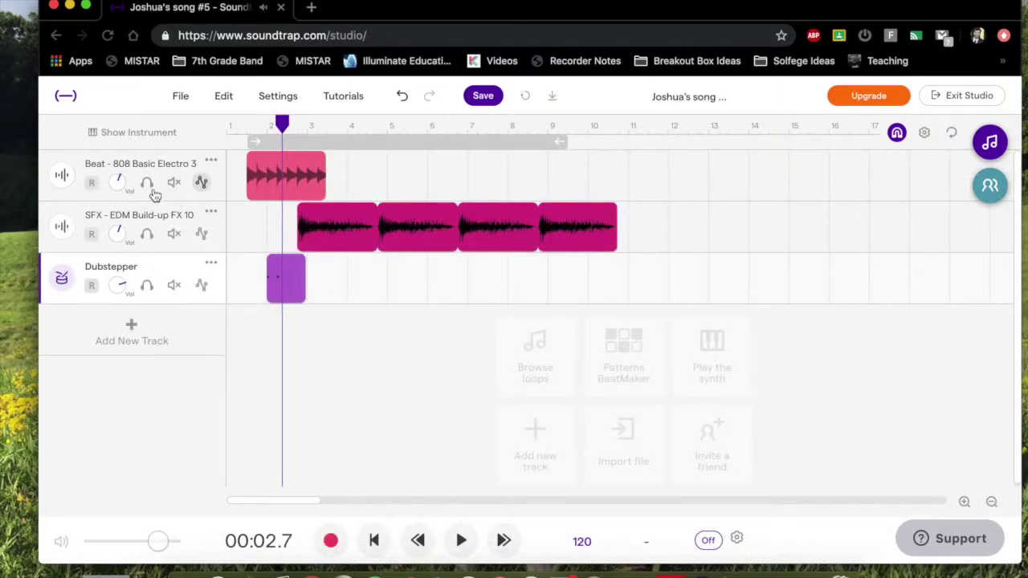
pyautogui.click(147, 184)
pyautogui.click(147, 183)
# Mute the Beat and SFX tracks and program a pattern with kicks on 1, 5, 9, 13 and snares on 7, 15.
pyautogui.click(174, 184)
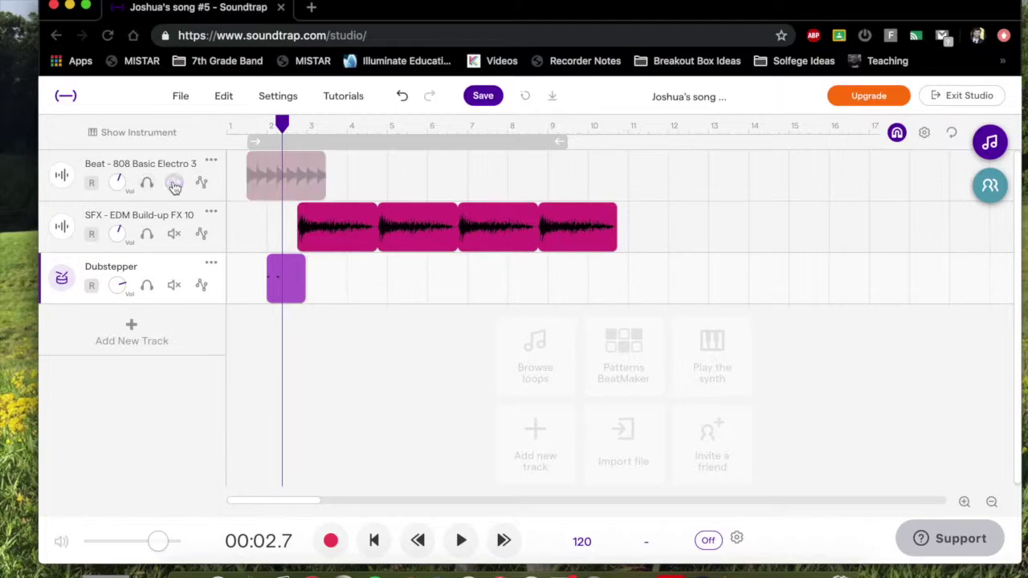
pyautogui.click(175, 234)
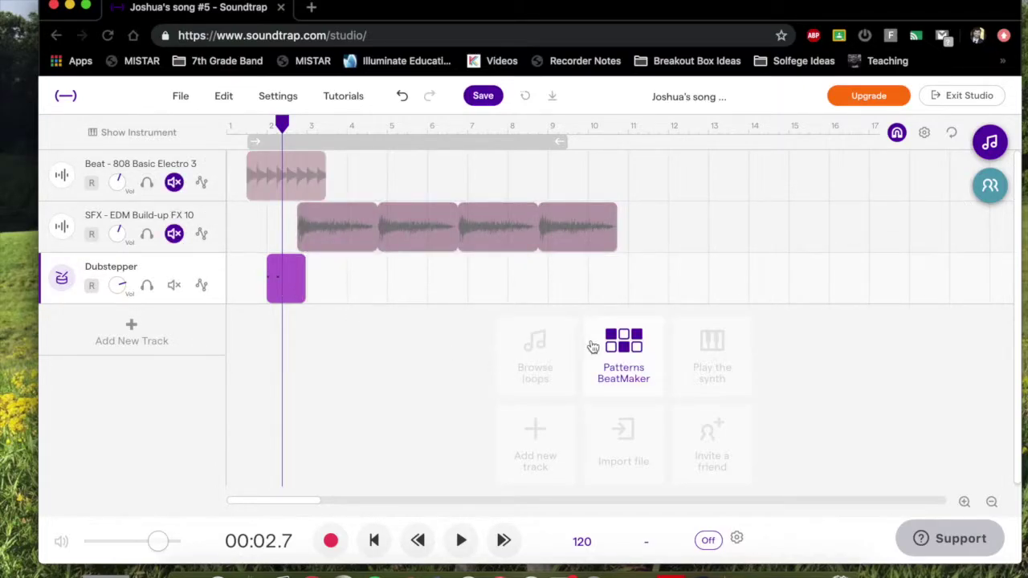
pyautogui.click(624, 371)
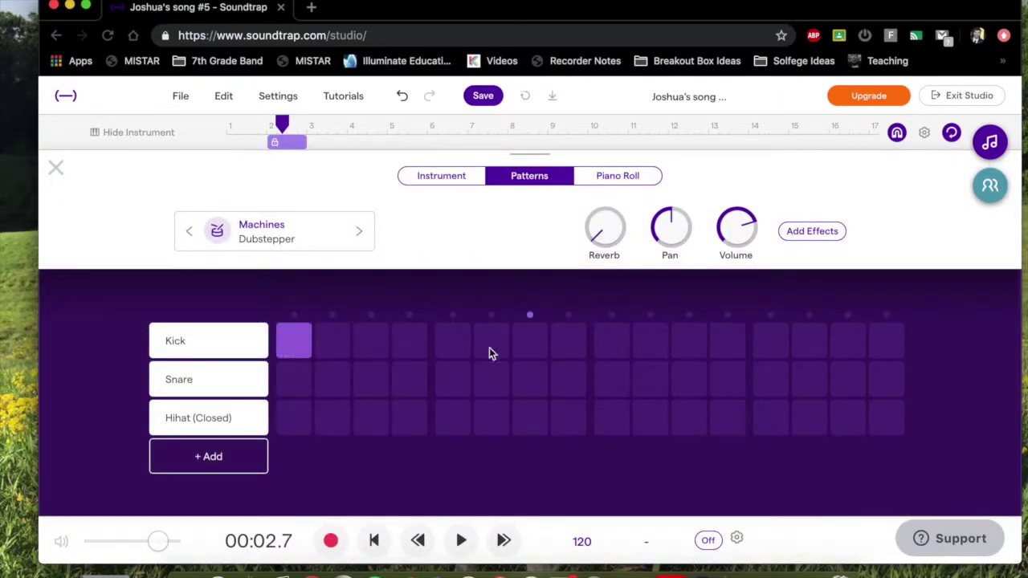
pyautogui.click(460, 540)
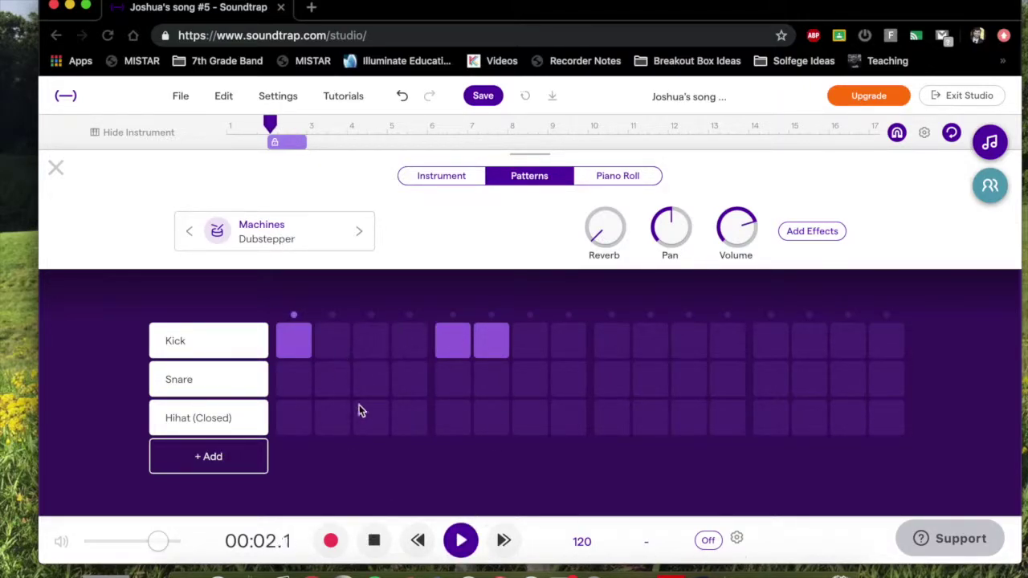
pyautogui.click(625, 346)
pyautogui.click(769, 346)
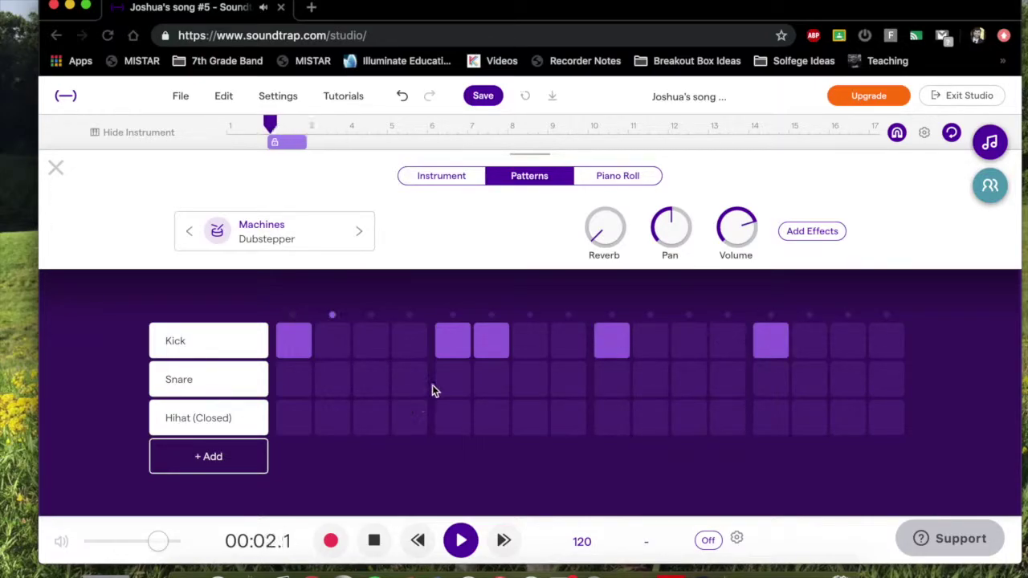
pyautogui.click(482, 346)
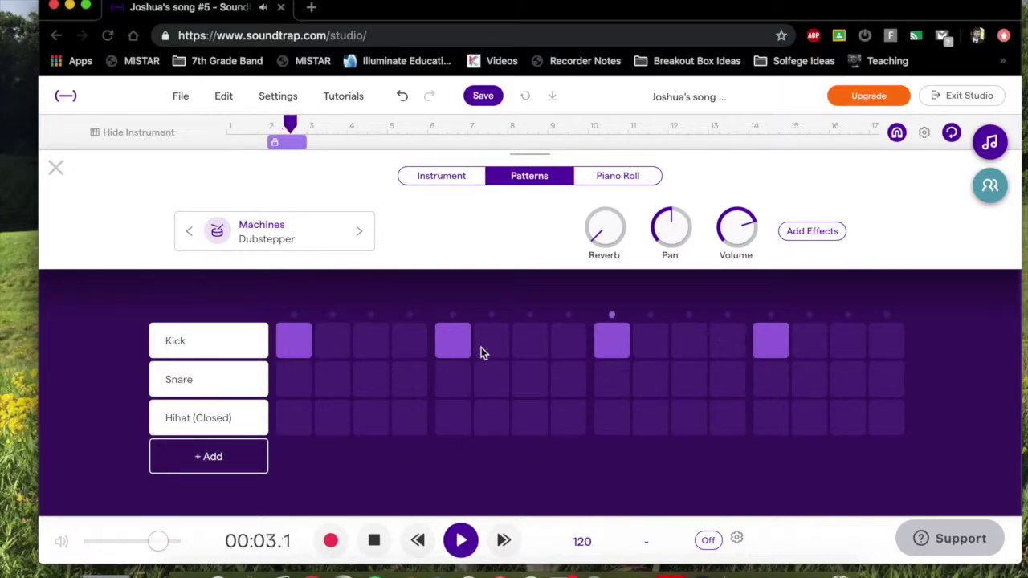
pyautogui.click(528, 387)
pyautogui.click(843, 382)
pyautogui.click(373, 540)
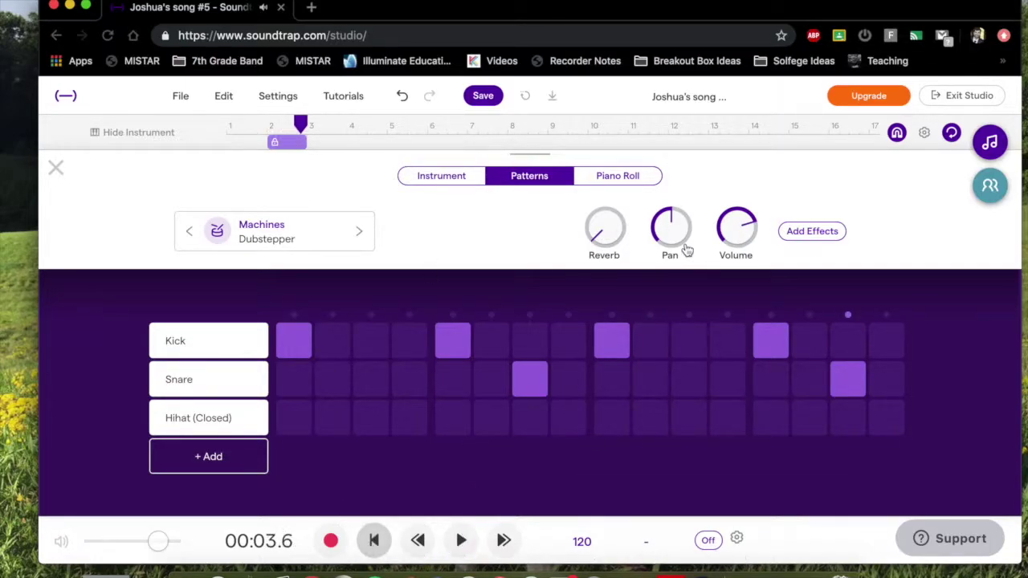
# Switch the pattern's drum kit to Pop n Snap and play it back.
pyautogui.click(181, 469)
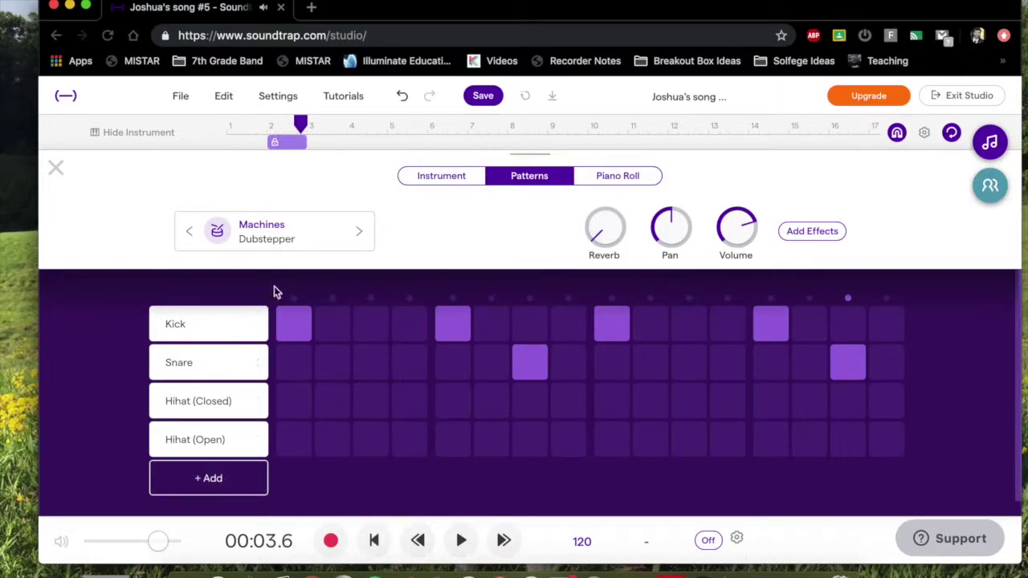
pyautogui.click(258, 440)
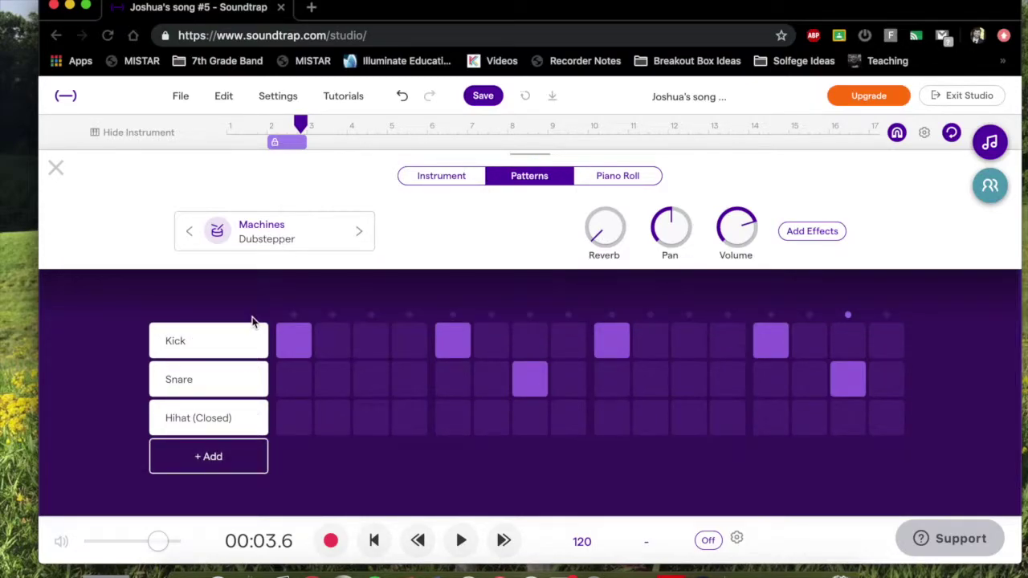
pyautogui.click(358, 233)
pyautogui.click(360, 233)
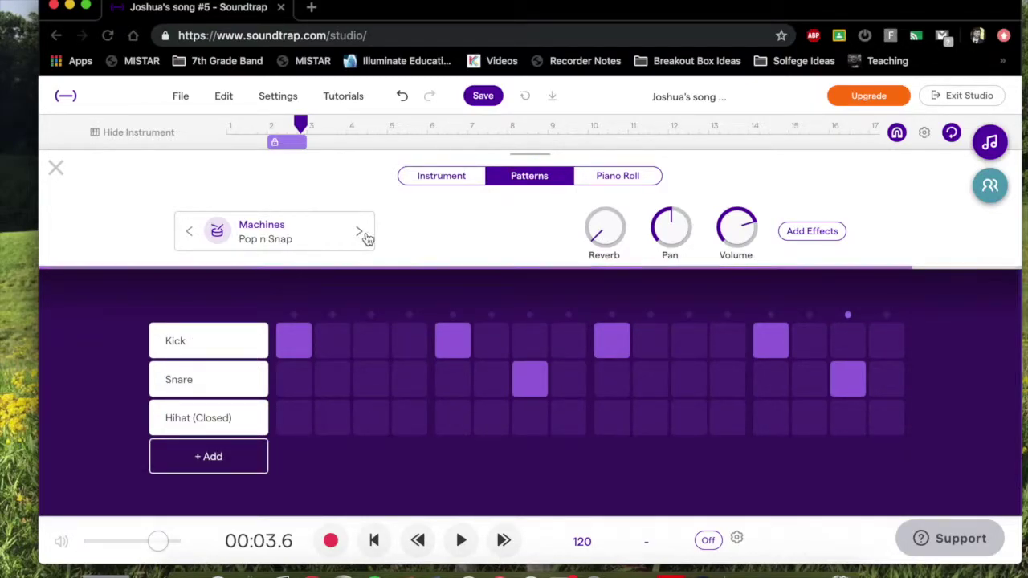
pyautogui.click(461, 542)
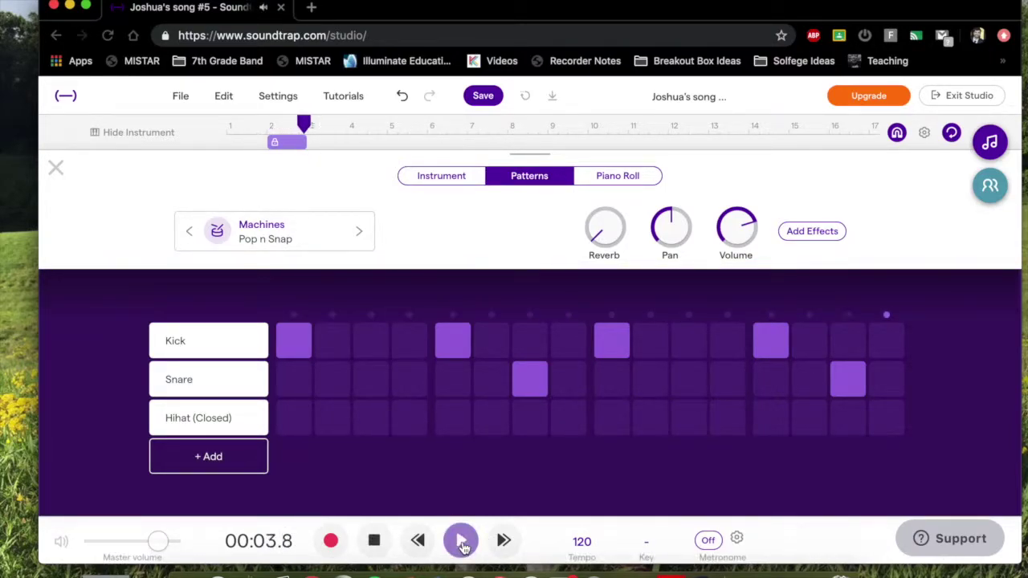
pyautogui.click(384, 550)
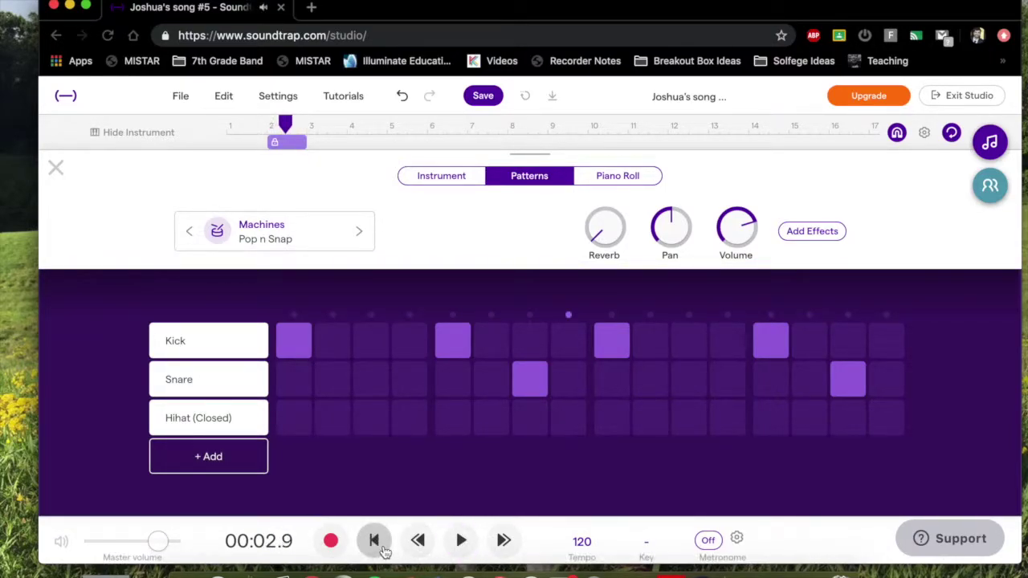
pyautogui.click(56, 168)
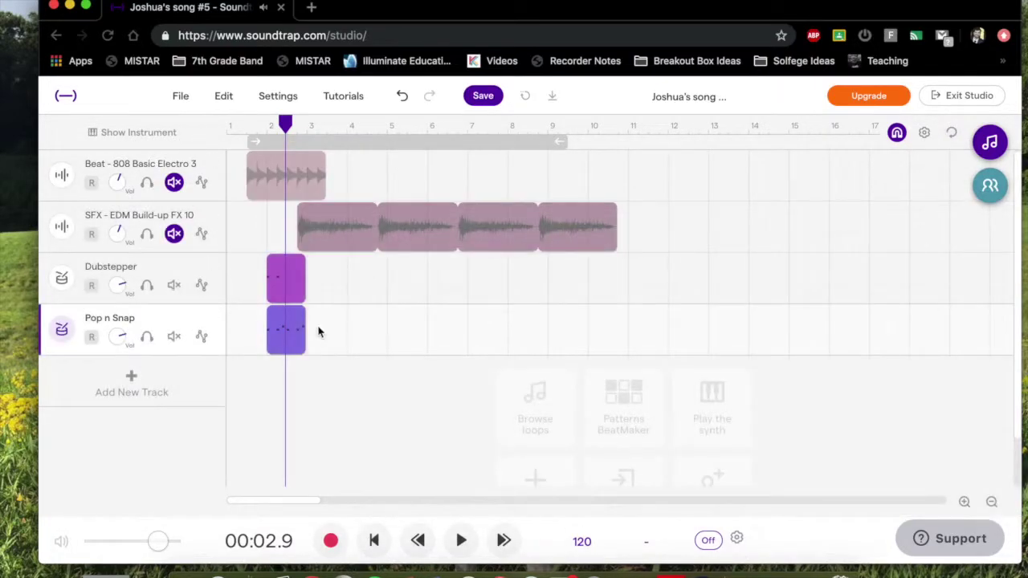
pyautogui.moveTo(296, 317); pyautogui.dragTo(520, 325)
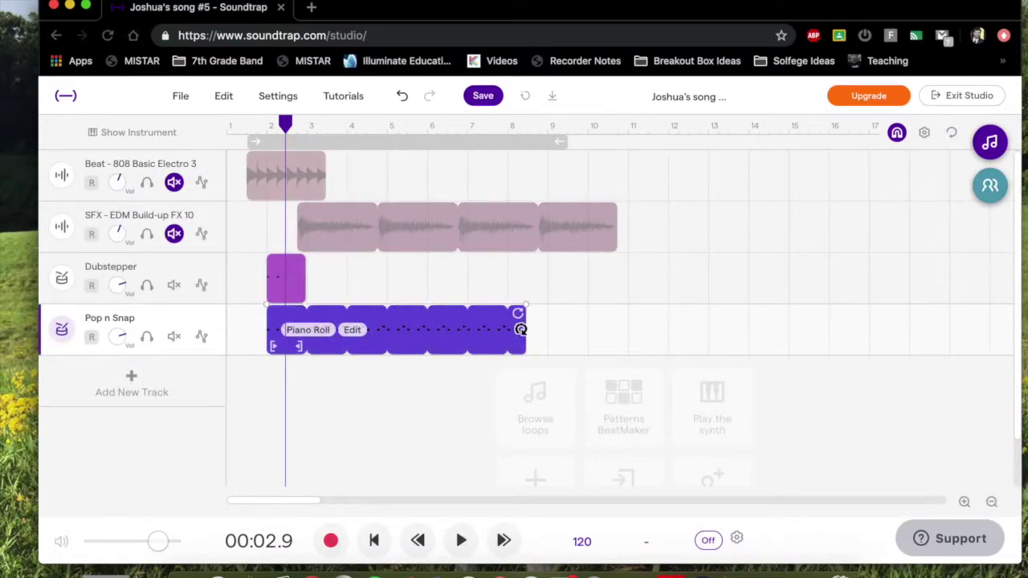
pyautogui.scroll(-2, 419, 447)
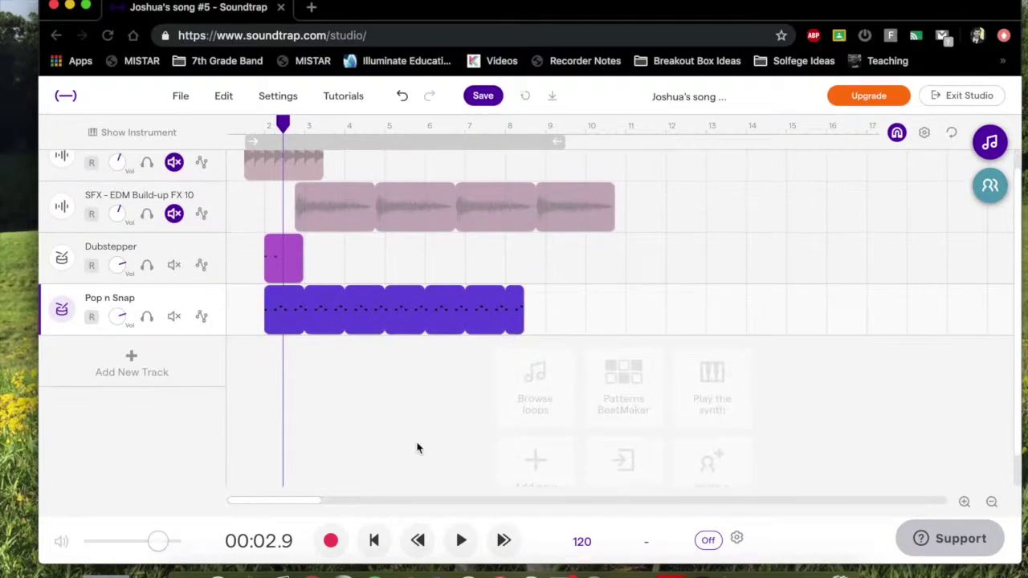
pyautogui.scroll(-1, 808, 433)
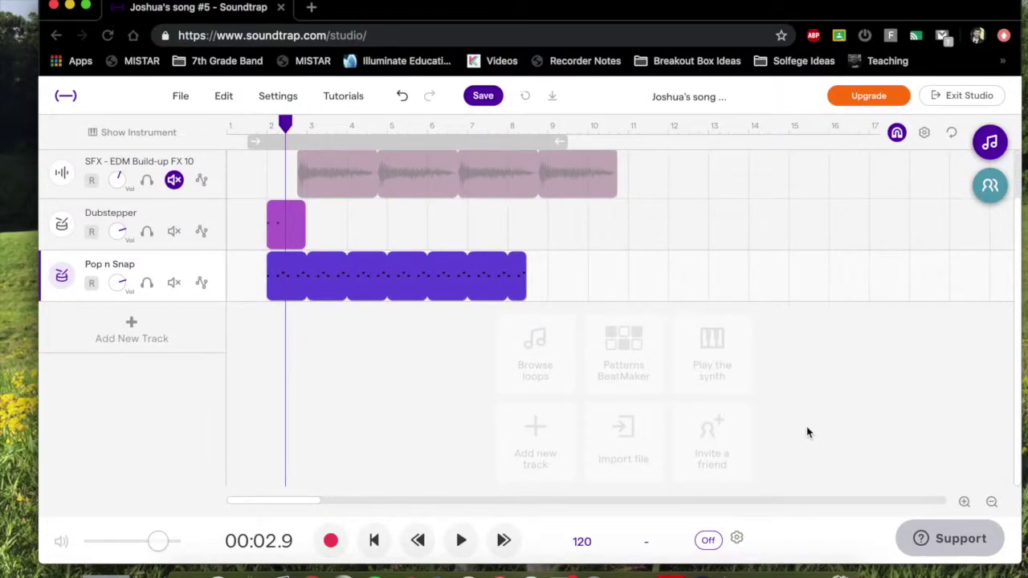
pyautogui.scroll(2, 807, 433)
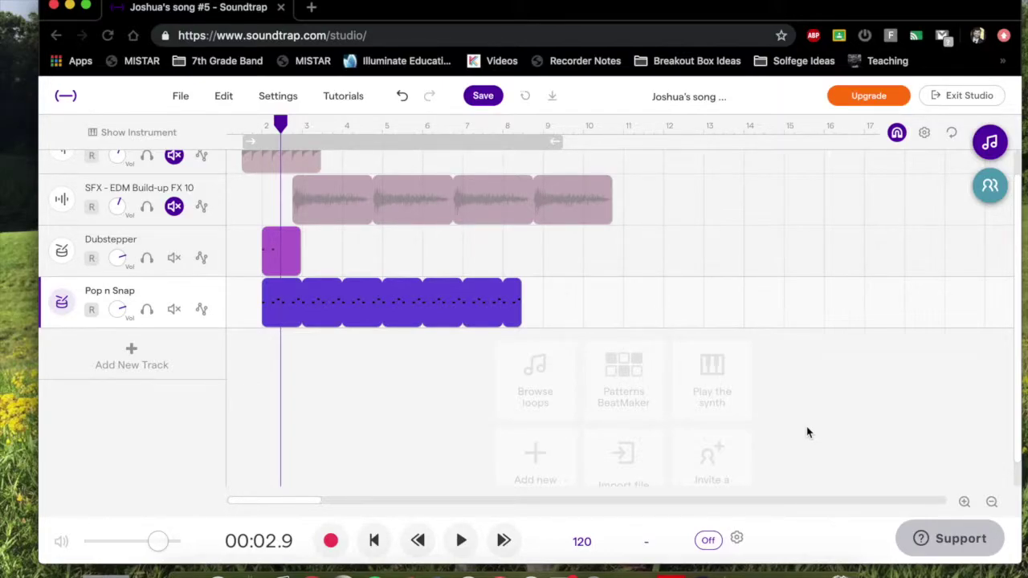
pyautogui.moveTo(537, 181)
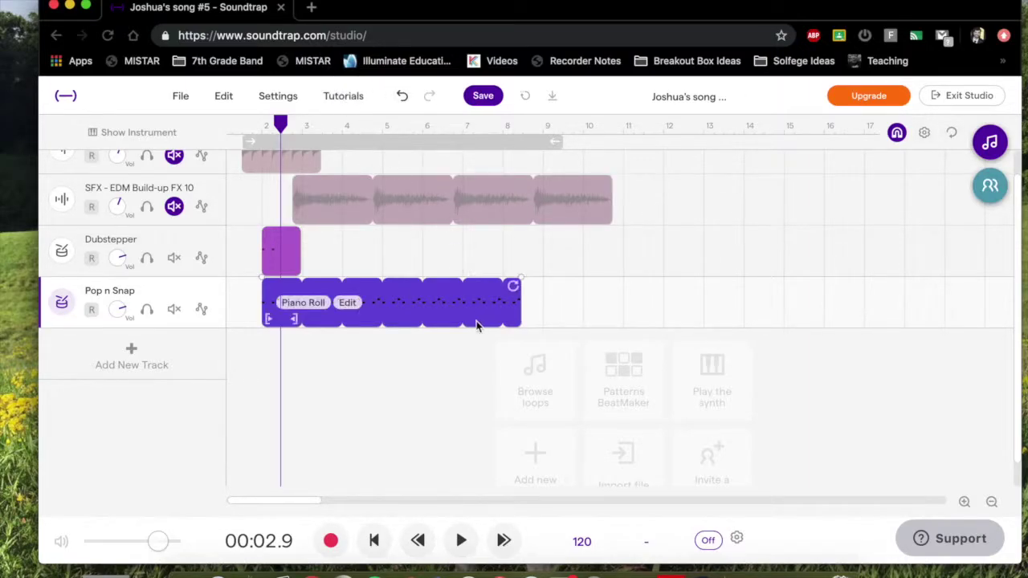
pyautogui.click(348, 106)
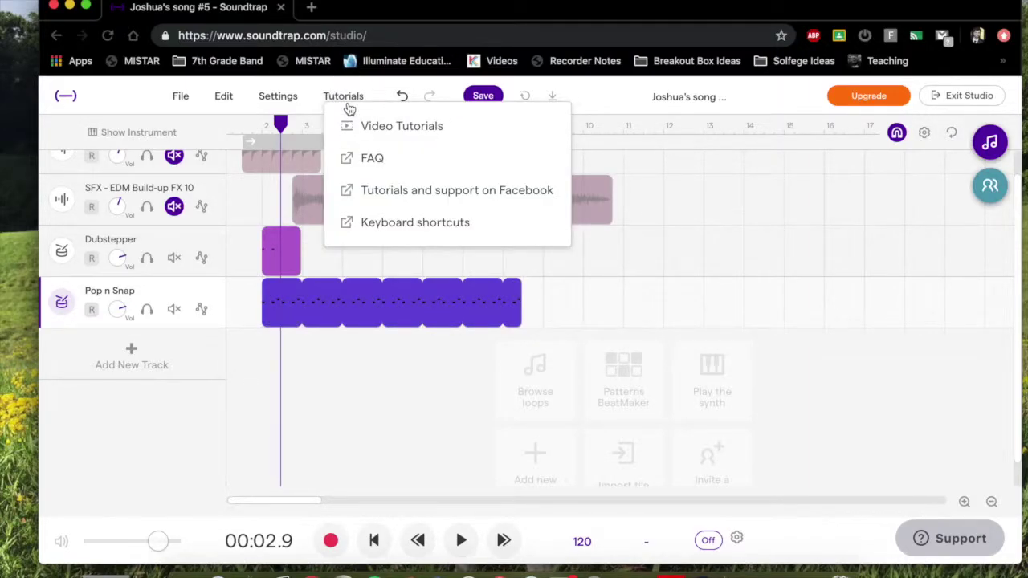
pyautogui.click(379, 128)
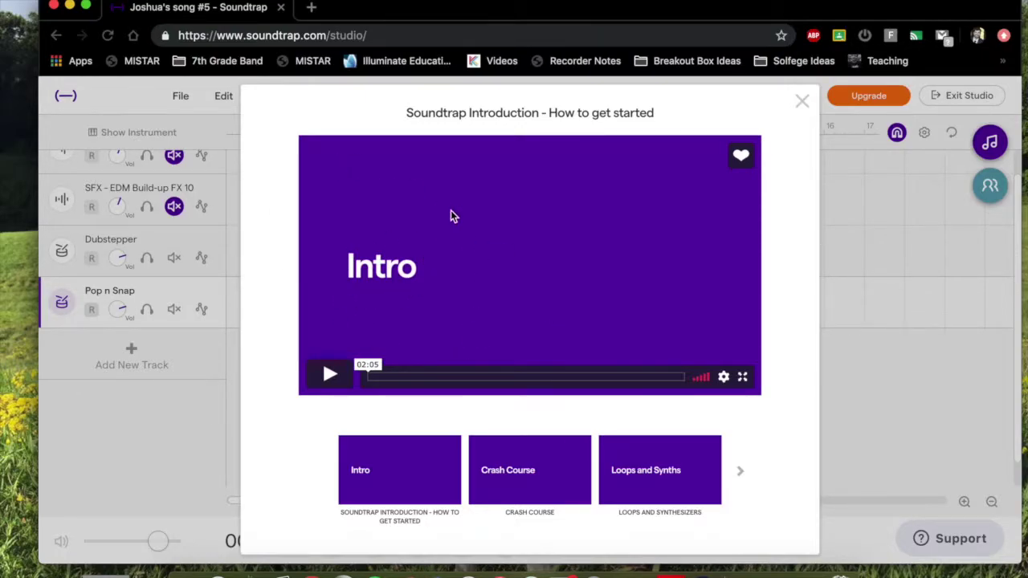
pyautogui.click(552, 490)
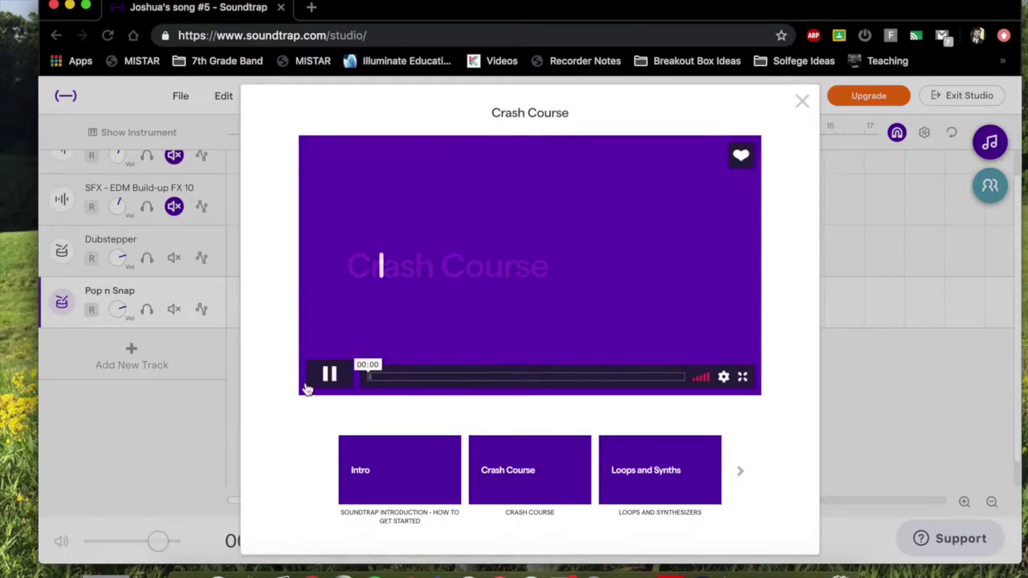
pyautogui.click(329, 375)
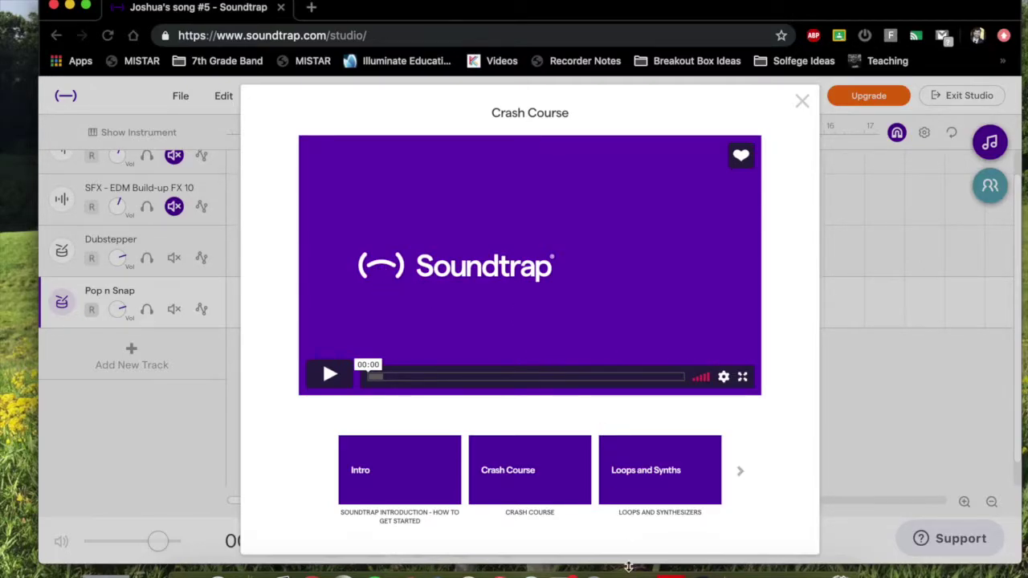
pyautogui.click(740, 473)
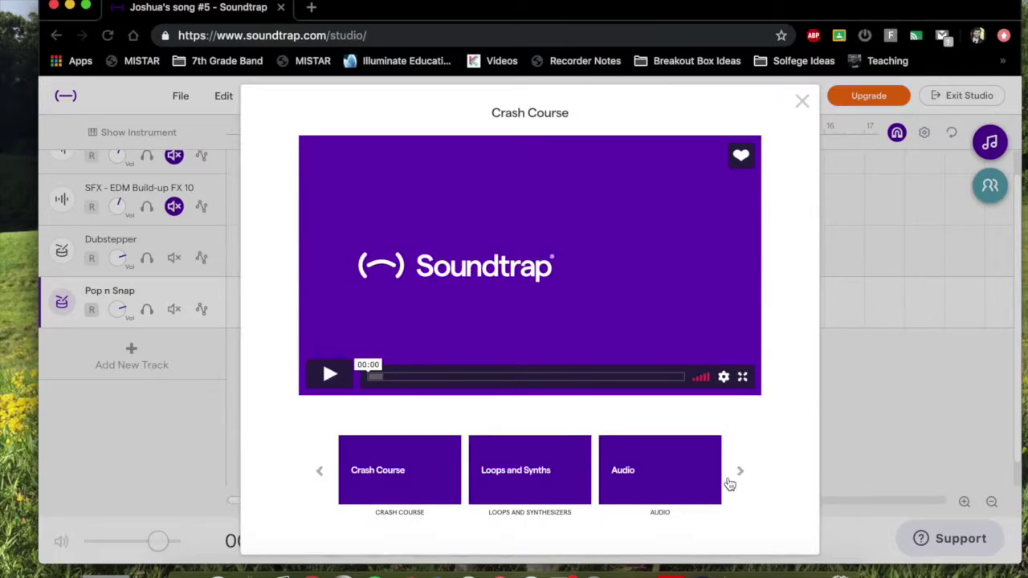
pyautogui.click(740, 475)
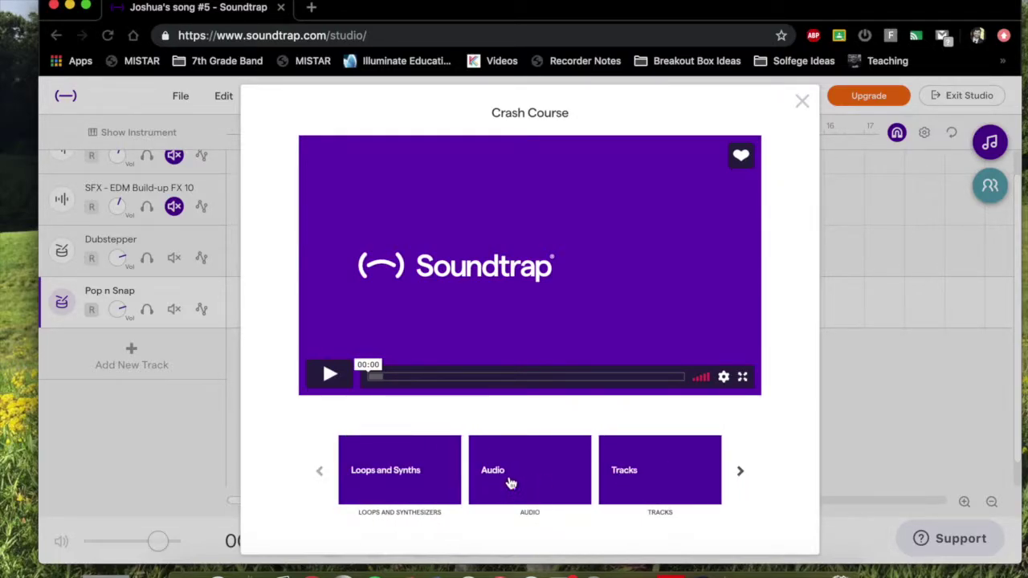
pyautogui.click(742, 474)
pyautogui.click(740, 474)
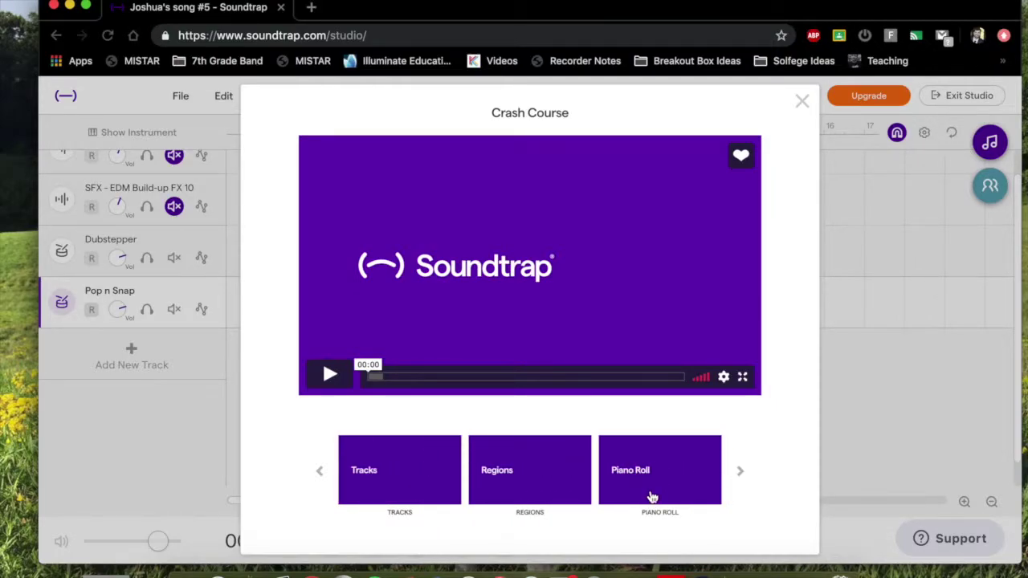
pyautogui.click(740, 473)
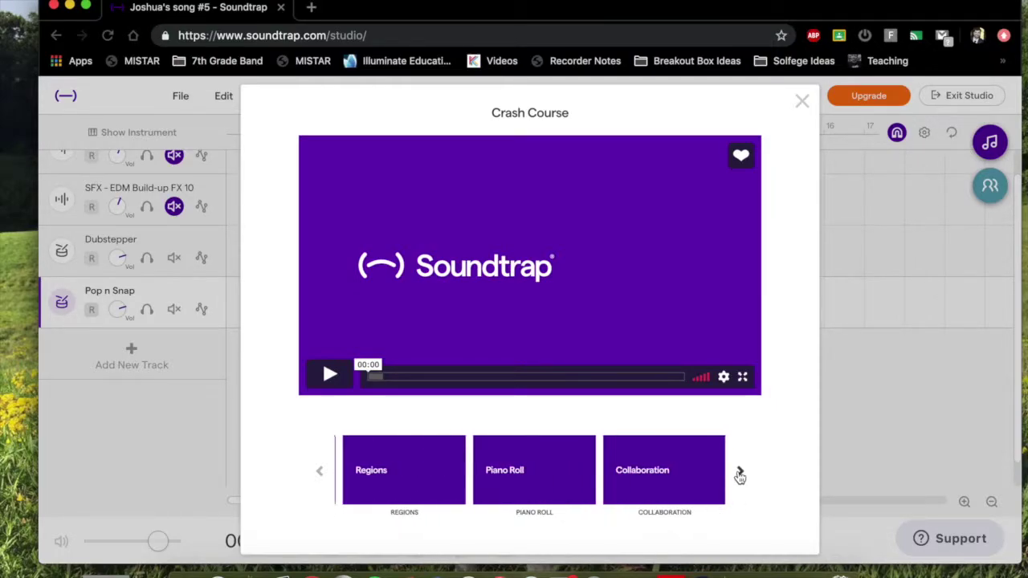
pyautogui.click(739, 473)
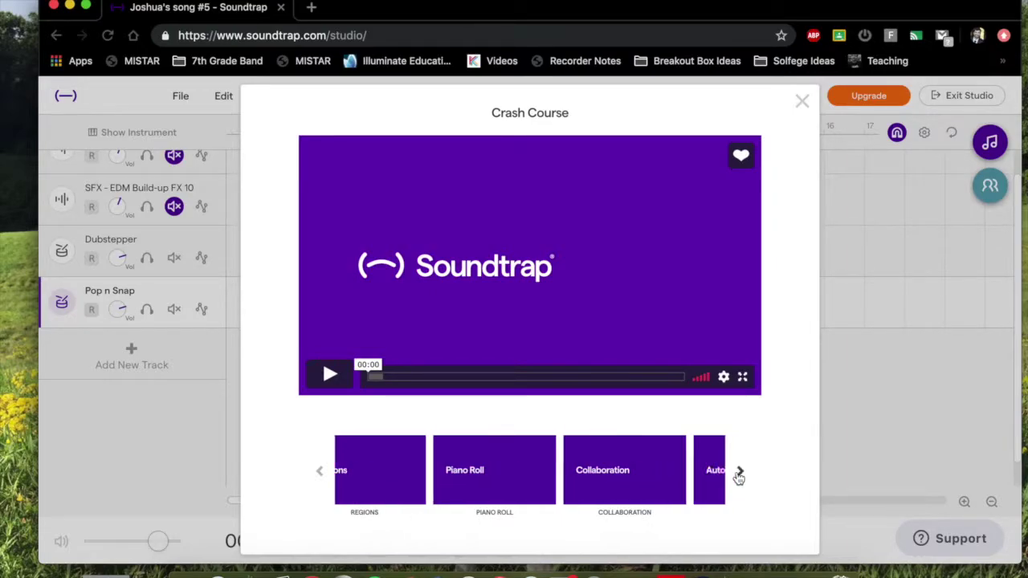
pyautogui.click(738, 473)
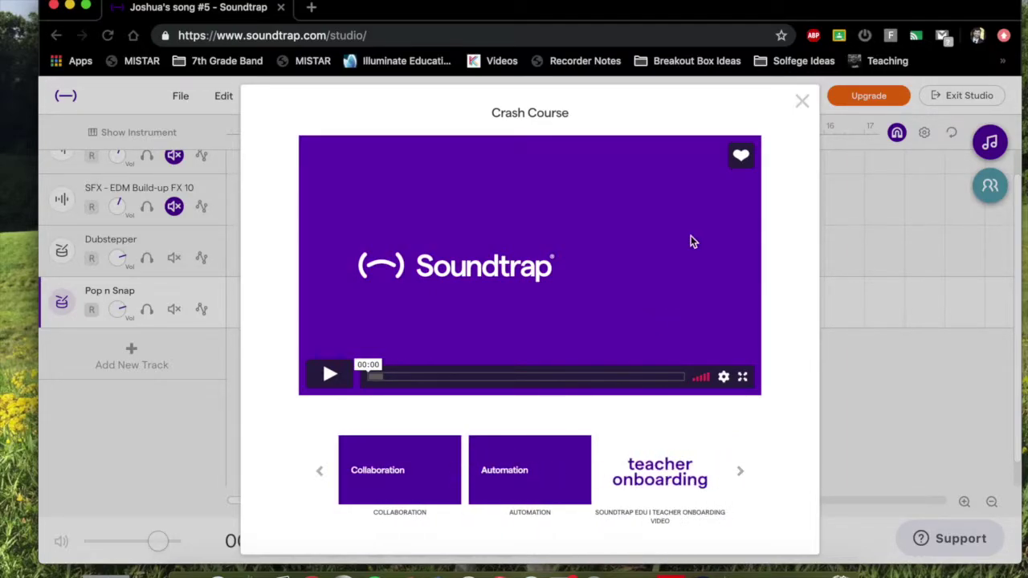
pyautogui.click(802, 100)
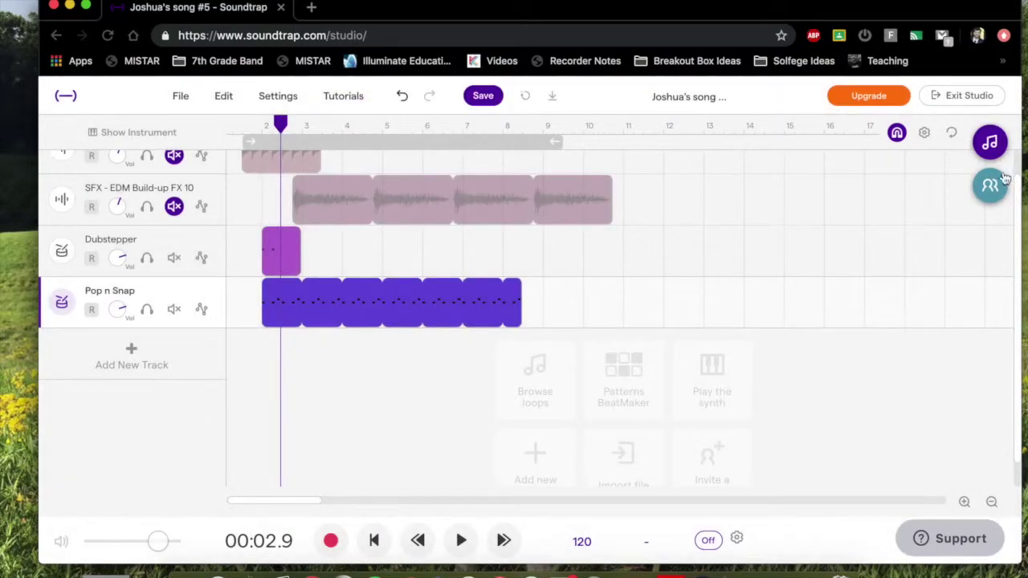
# Use Invite in the collaborators panel to save the project and open Invite Friends.
pyautogui.click(979, 186)
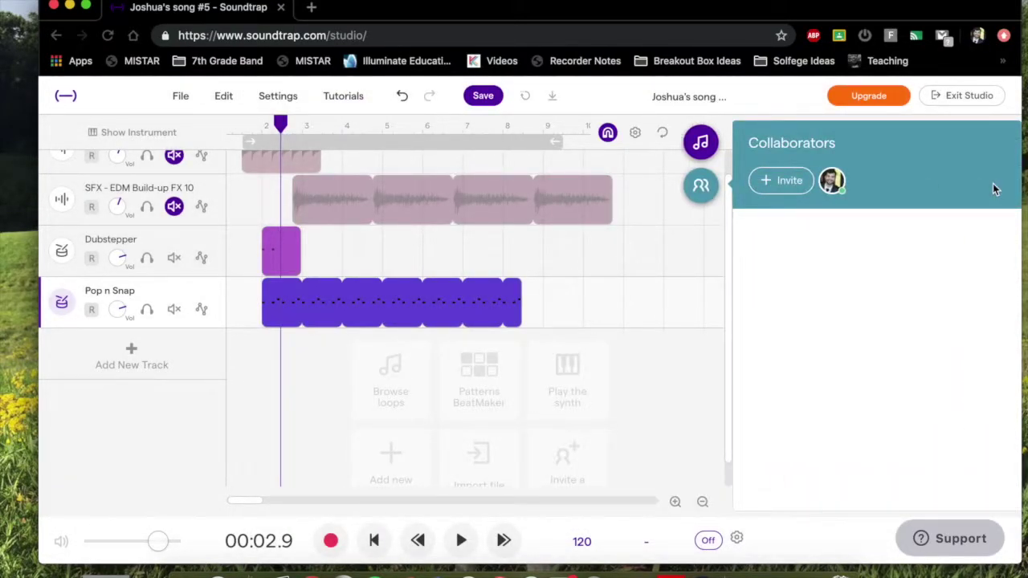
pyautogui.click(778, 181)
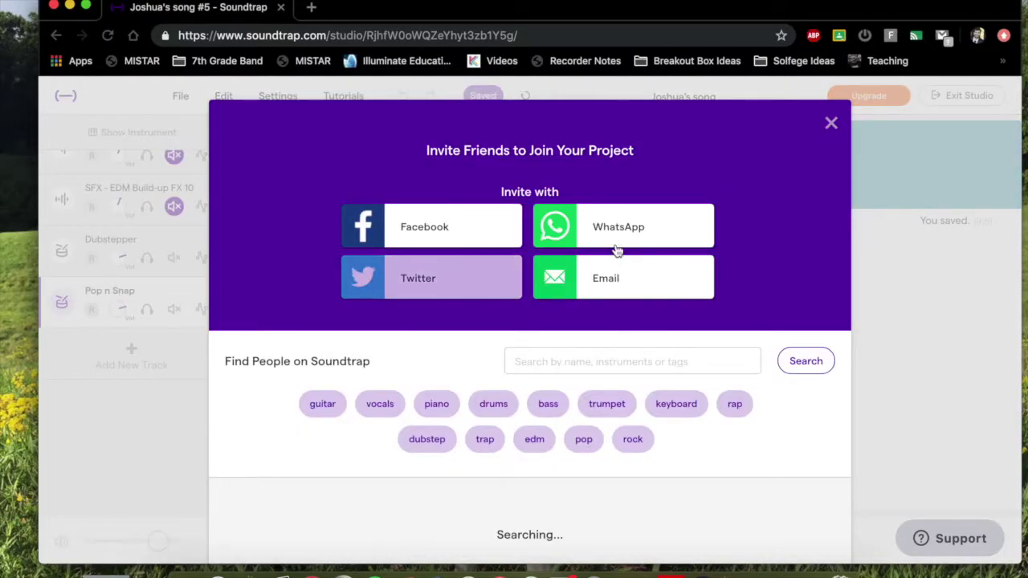
# Choose e-mail invitation, enter and correct the collaborator's e-mail address, then close the invite window.
pyautogui.click(597, 282)
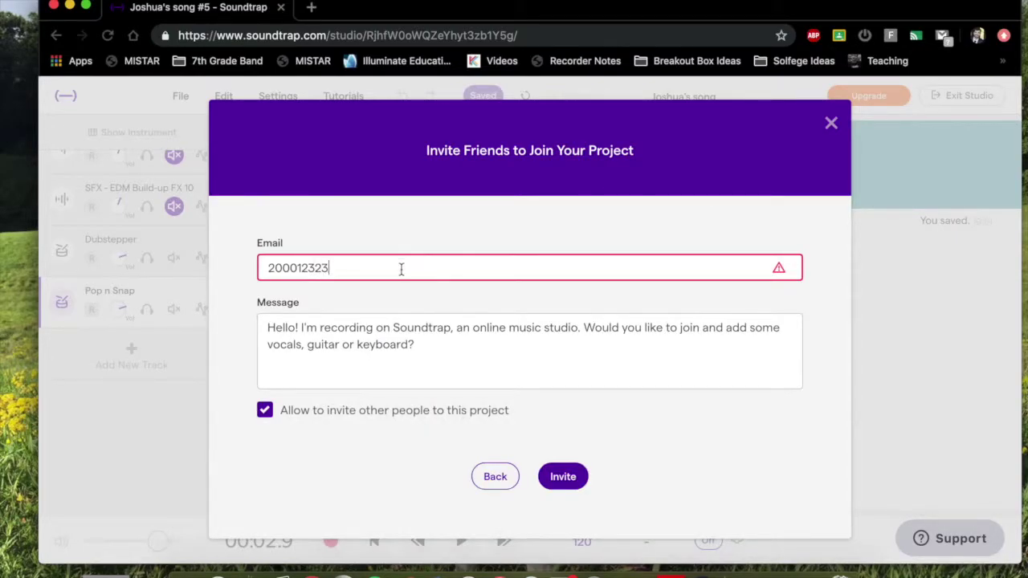
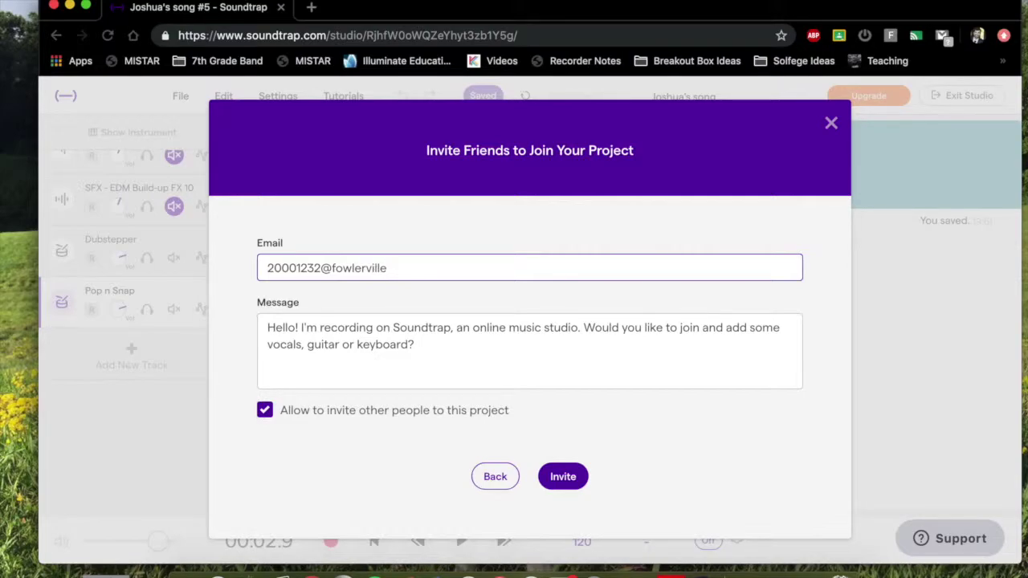
pyautogui.hotkey('ctrl', 'a')
pyautogui.click(831, 122)
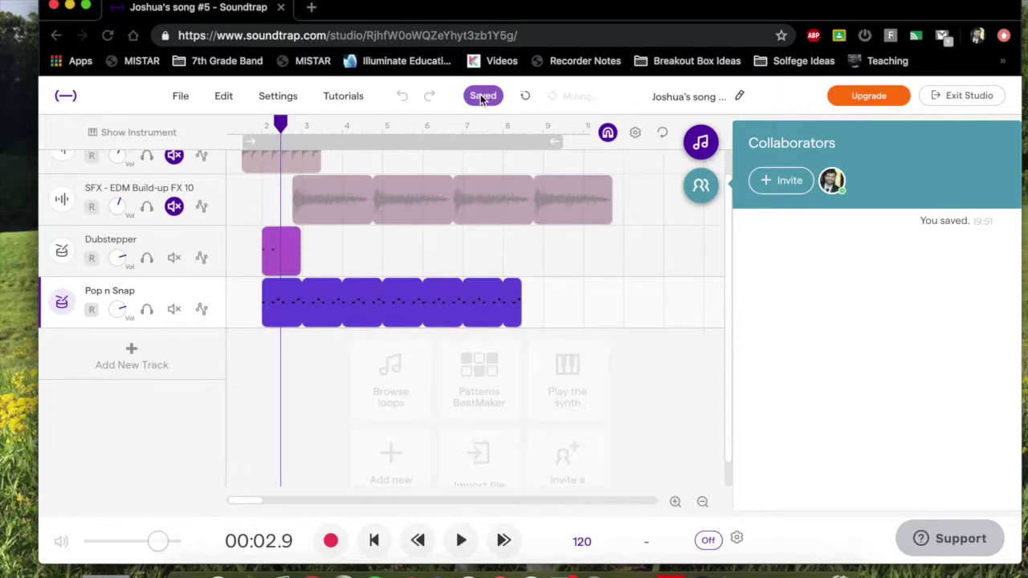
# Hide the Collaborators panel and try exporting the project to mp3, dismissing the still-mixing notice.
pyautogui.click(702, 191)
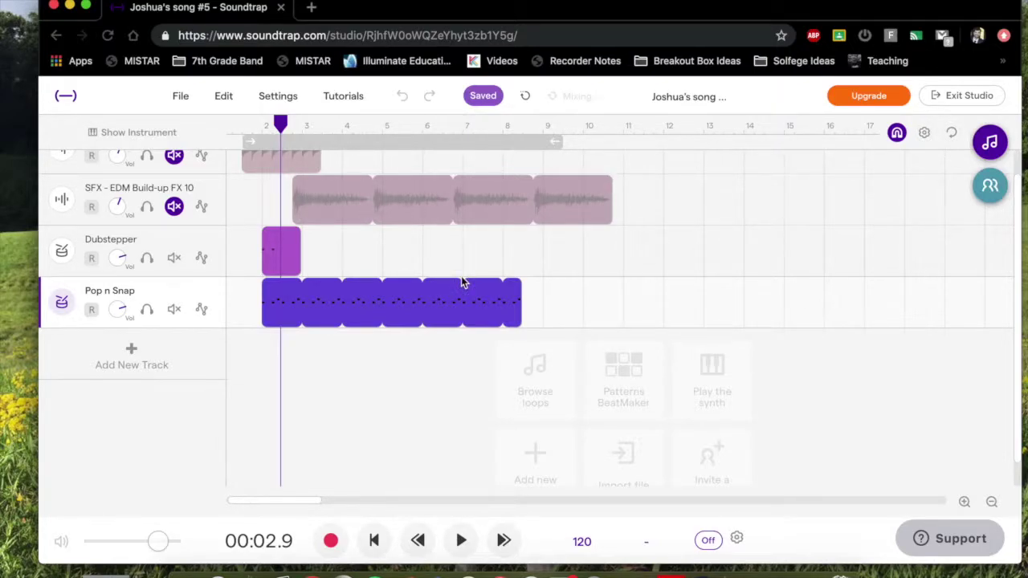
pyautogui.click(184, 95)
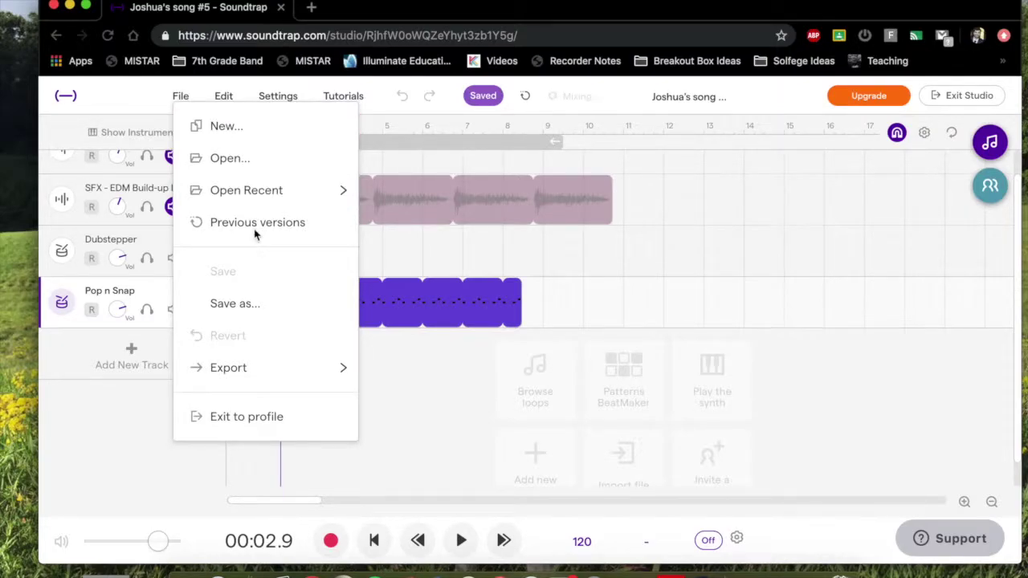
pyautogui.moveTo(272, 377)
pyautogui.click(452, 374)
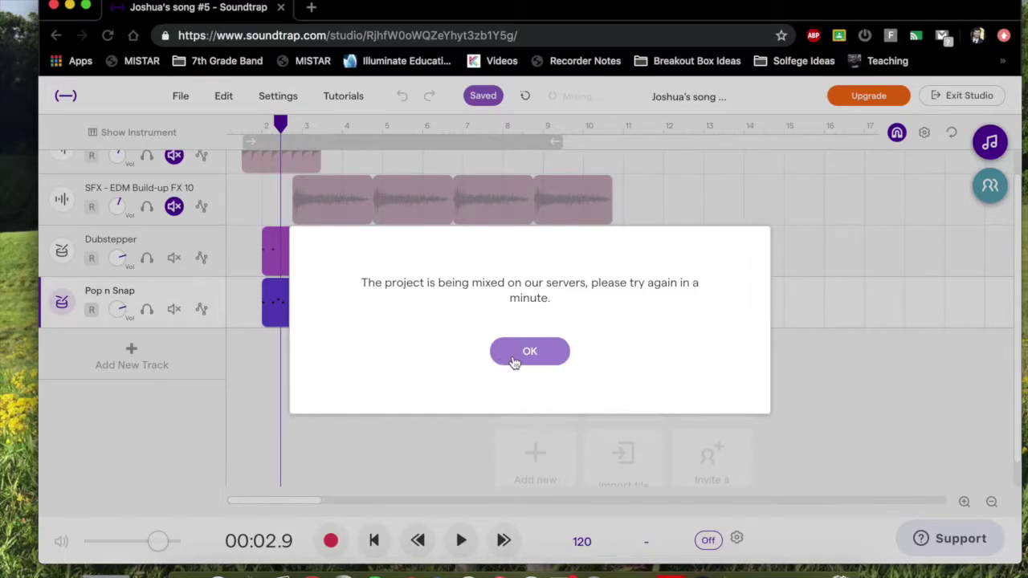
pyautogui.click(513, 354)
# Retry the mp3 export twice, dismissing the still-mixing notice each time.
pyautogui.click(181, 97)
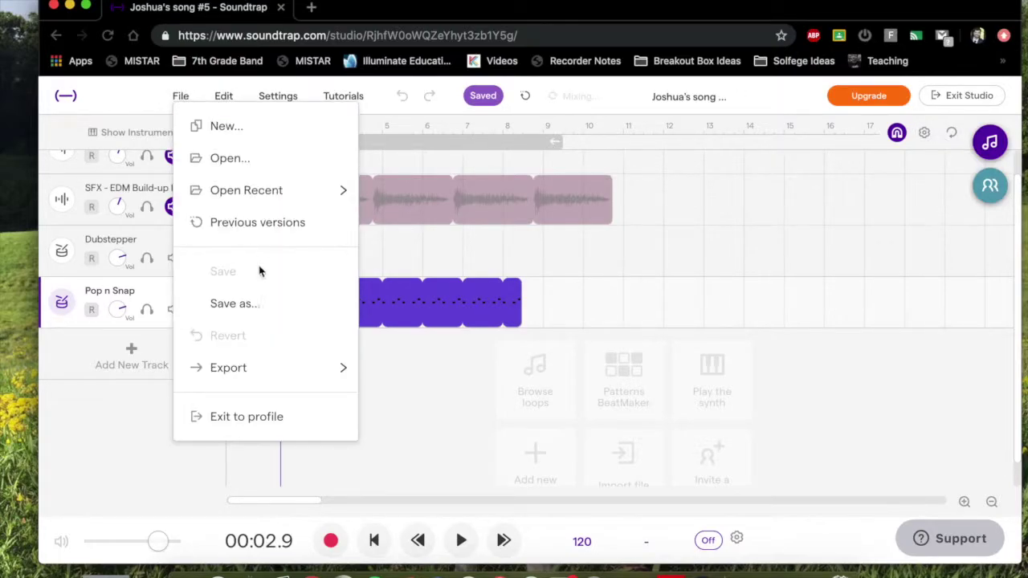
pyautogui.moveTo(343, 366)
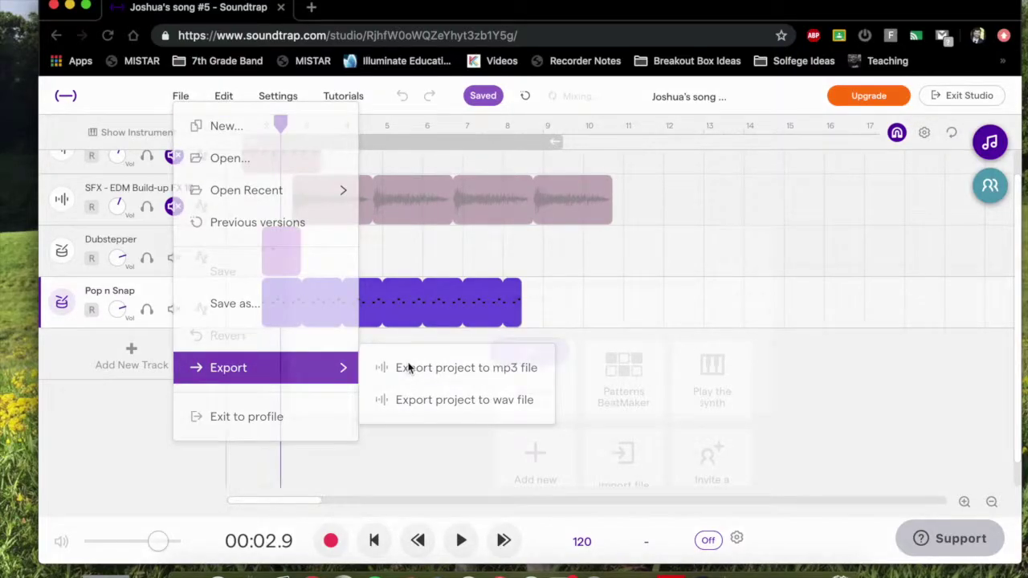
pyautogui.click(408, 367)
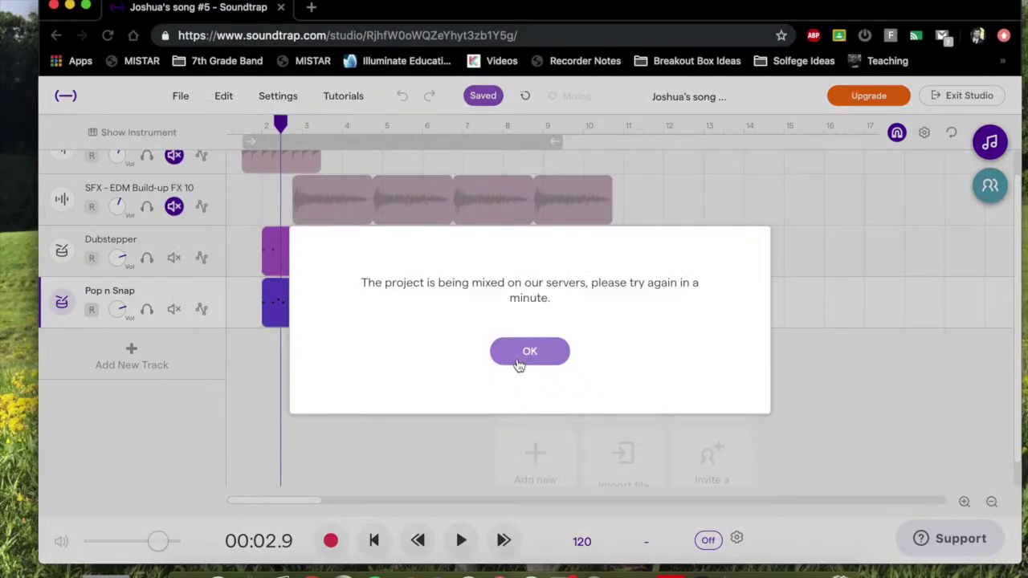
pyautogui.click(517, 360)
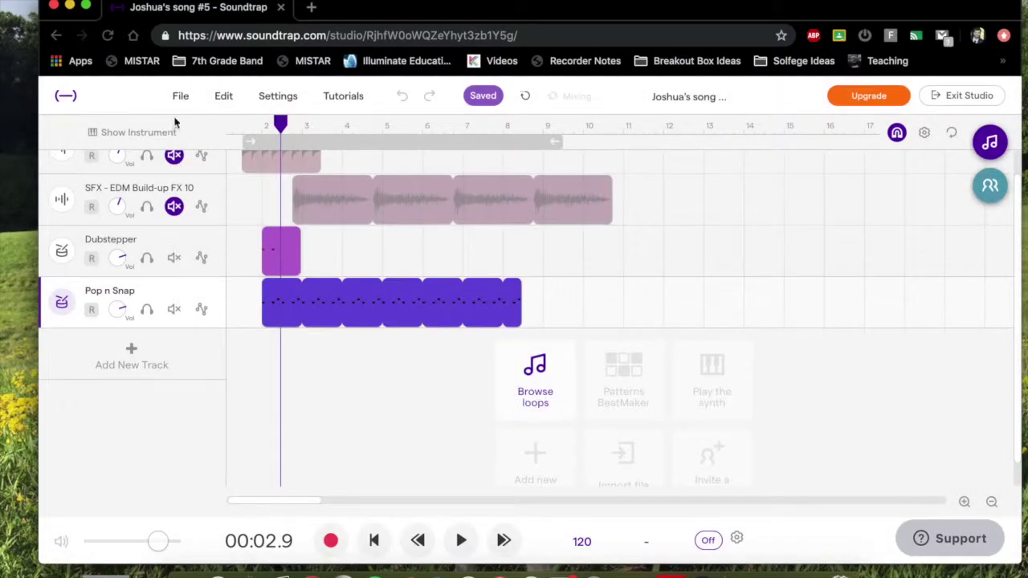
pyautogui.click(180, 96)
pyautogui.moveTo(283, 368)
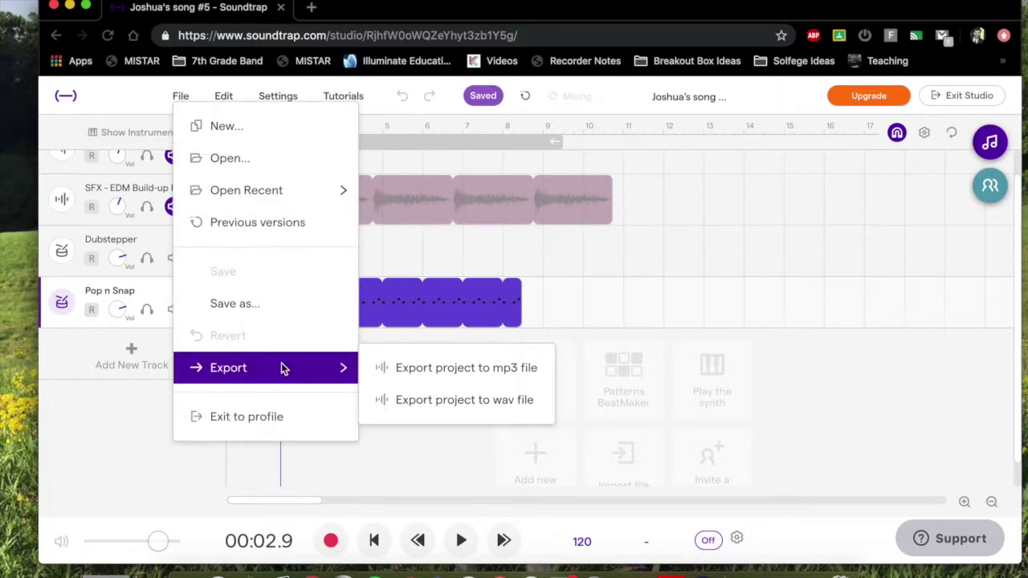
pyautogui.click(424, 372)
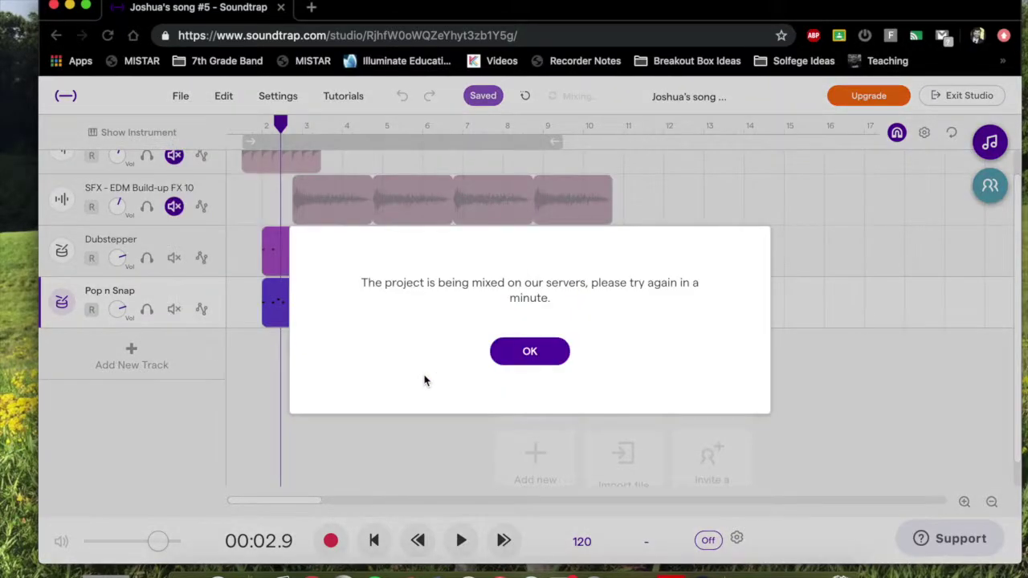
pyautogui.click(546, 356)
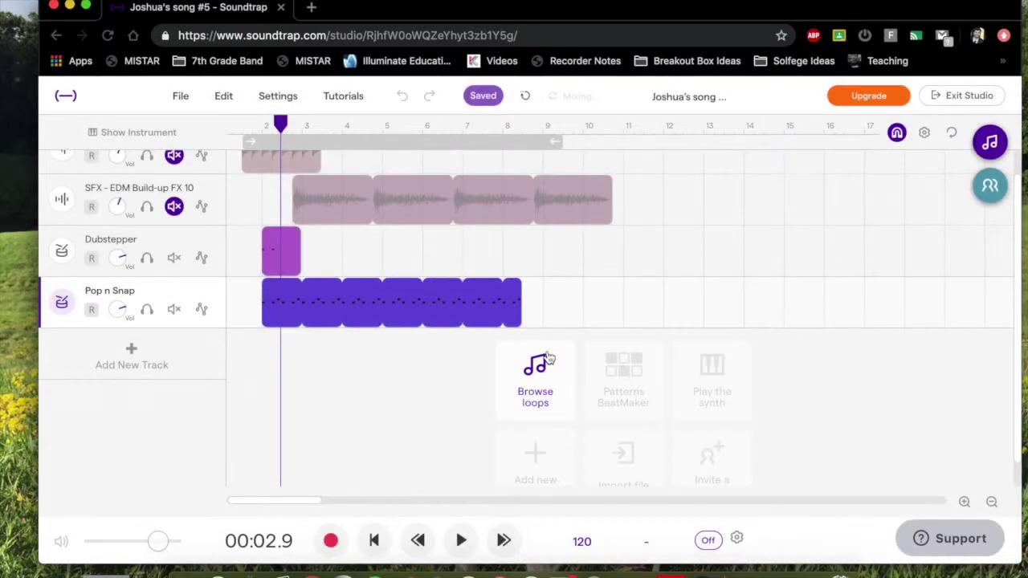